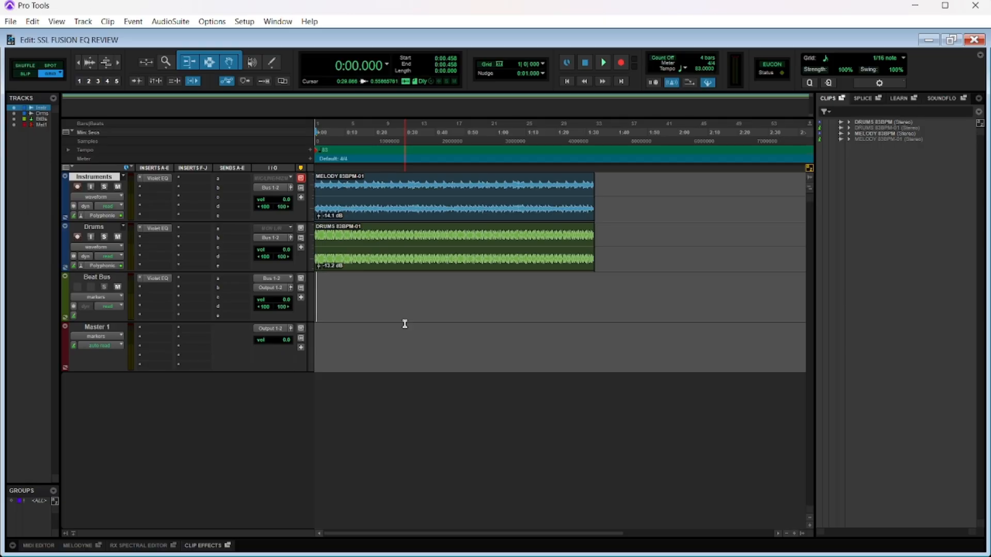
Open the Violet EQ on the Instruments track, reset its low gain to 0 dB and set the high-pass filter to 30 Hz
left_click(147, 180)
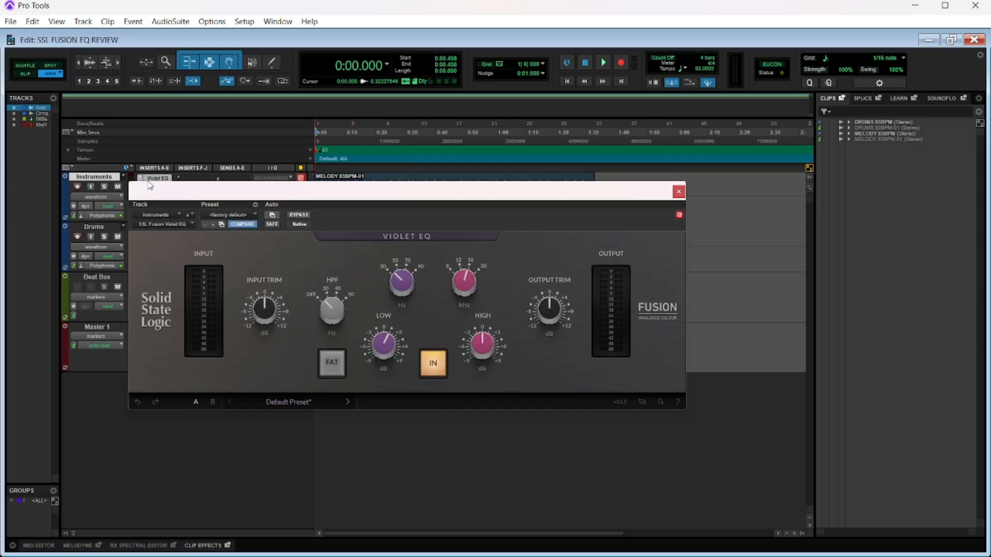
left_click_drag(341, 194, 365, 189)
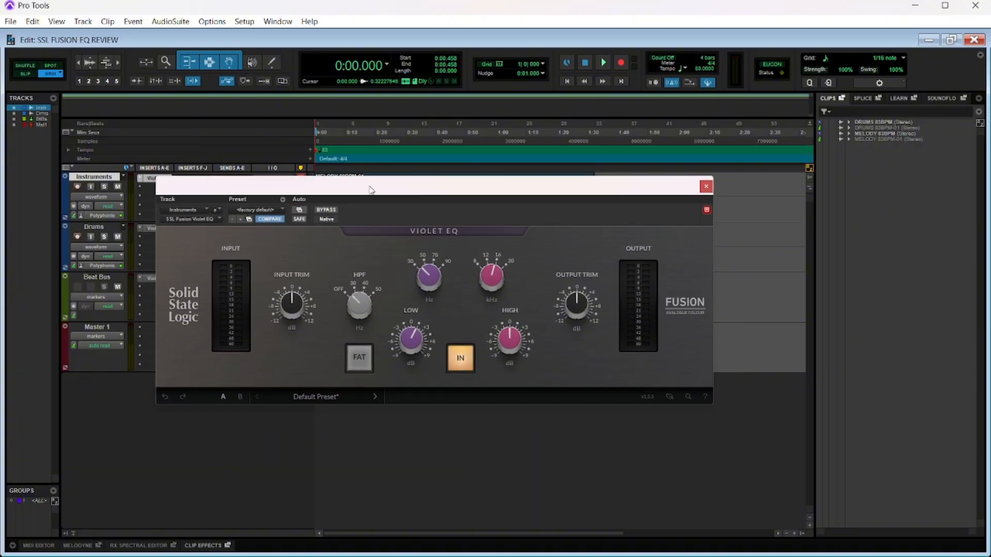
mouse_move(283, 308)
mouse_move(587, 304)
mouse_move(510, 309)
mouse_move(409, 341)
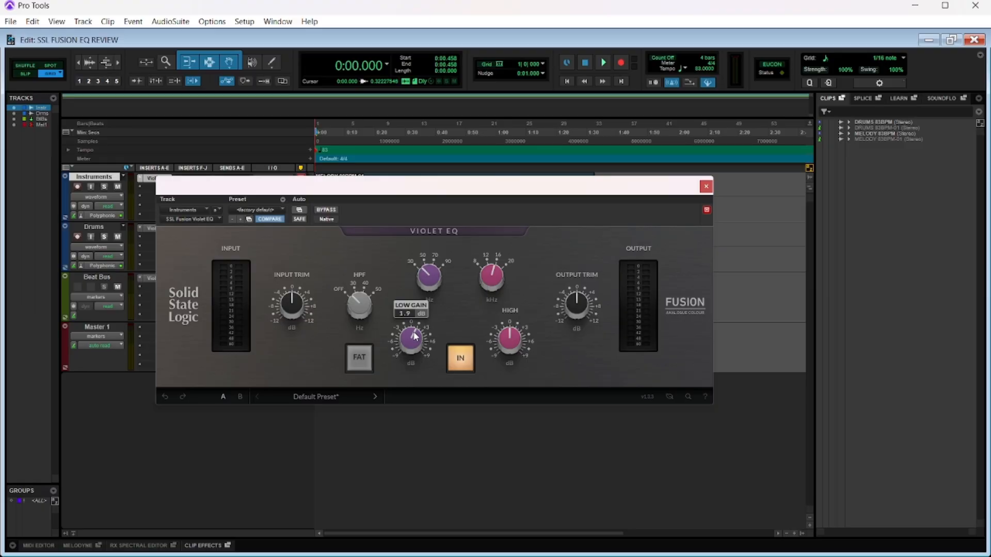
left_click_drag(416, 336, 411, 345)
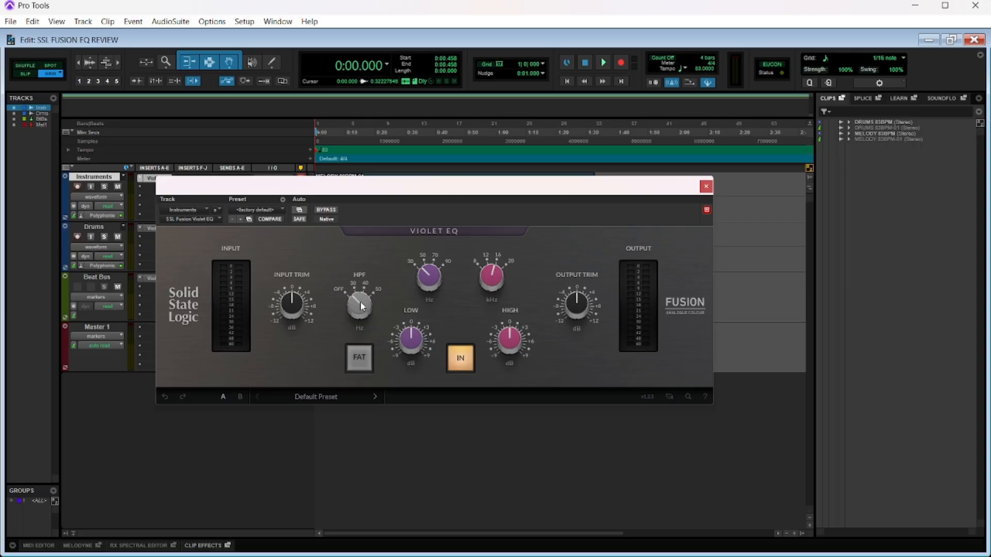
left_click_drag(360, 302, 368, 279)
Look through the Violet EQ's preset list, including the Producer Presets, and leave it without loading one
left_click(332, 401)
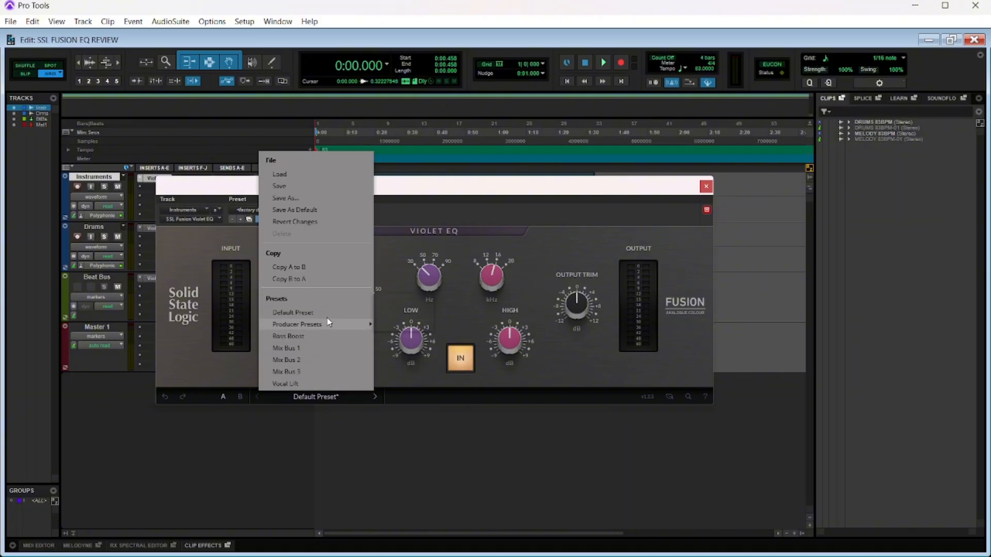
mouse_move(325, 319)
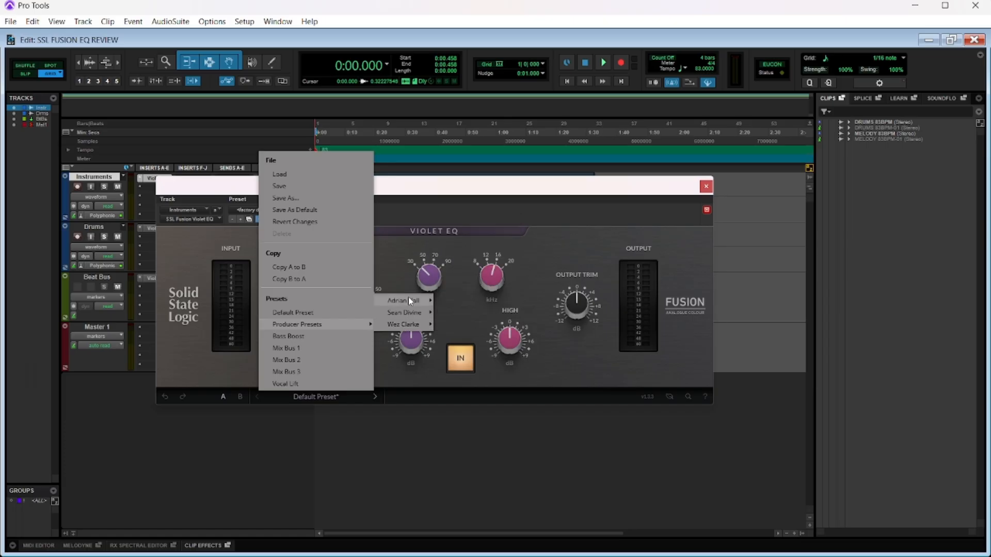
mouse_move(409, 298)
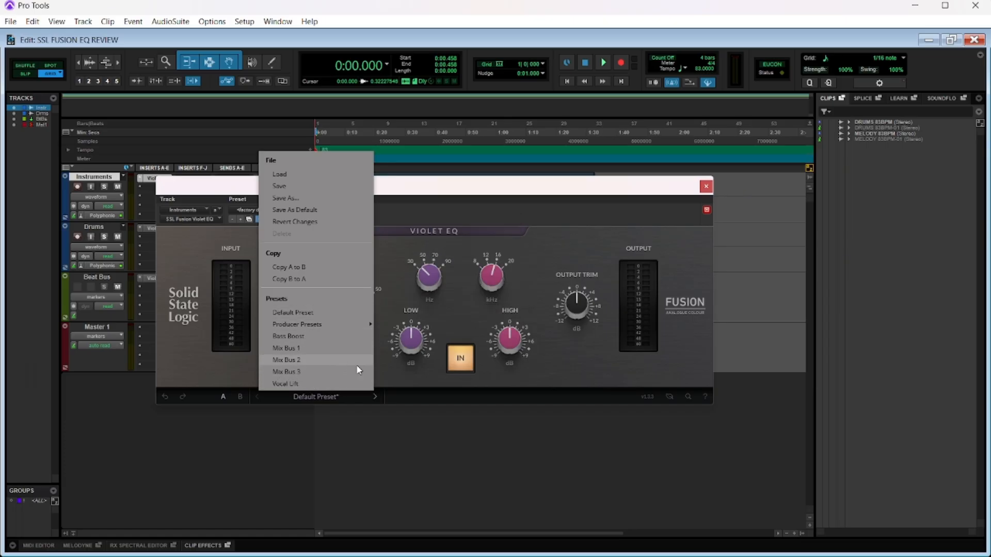
left_click(401, 379)
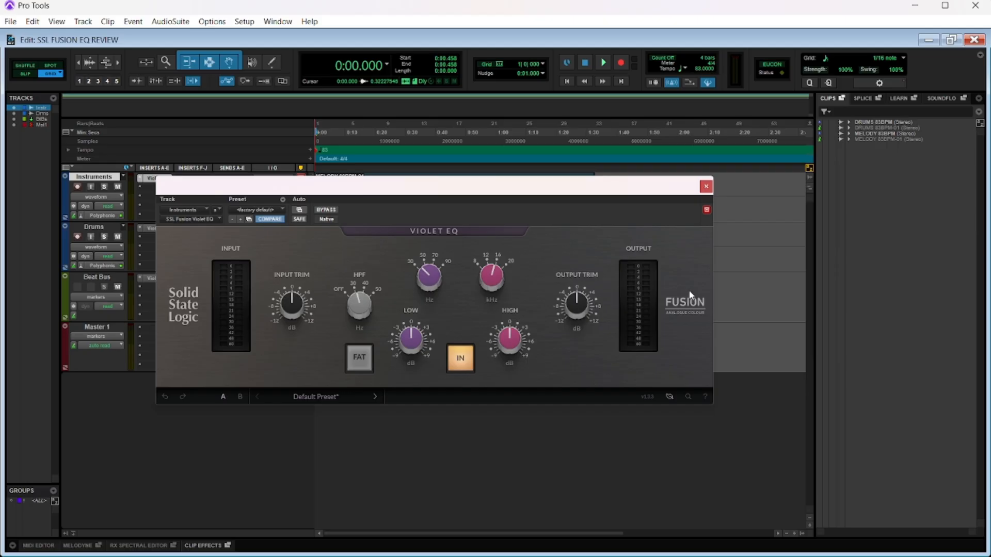
Close the Violet EQ window, play the full mix with drums and instruments, and stop playback
left_click(707, 186)
key("space")
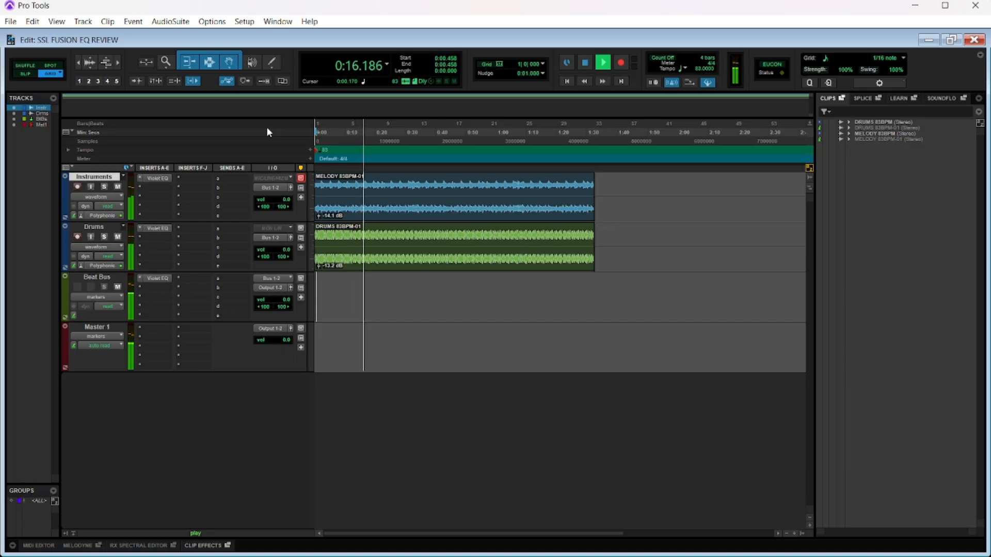
key("space")
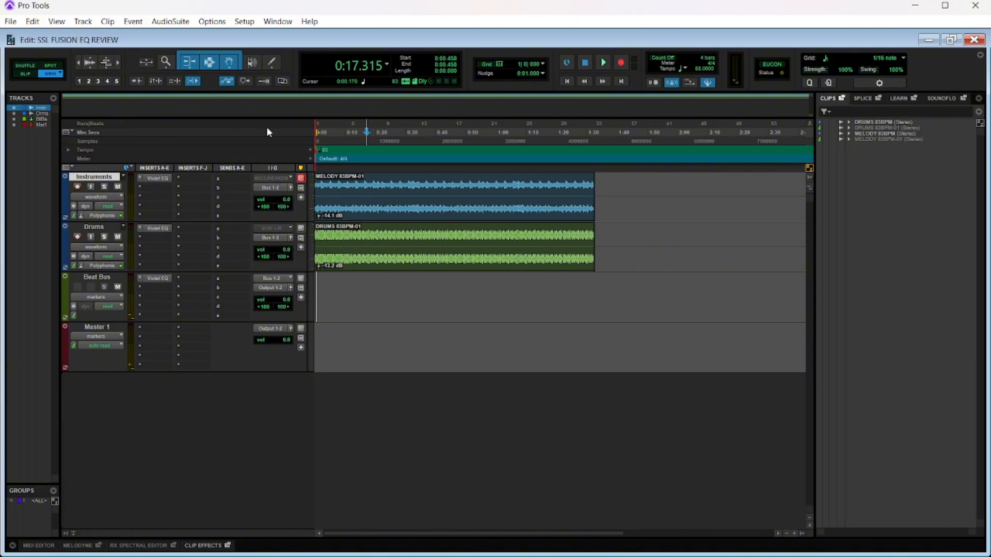
Solo the Instruments track and listen to it from about 0:03
left_click(104, 187)
left_click(324, 133)
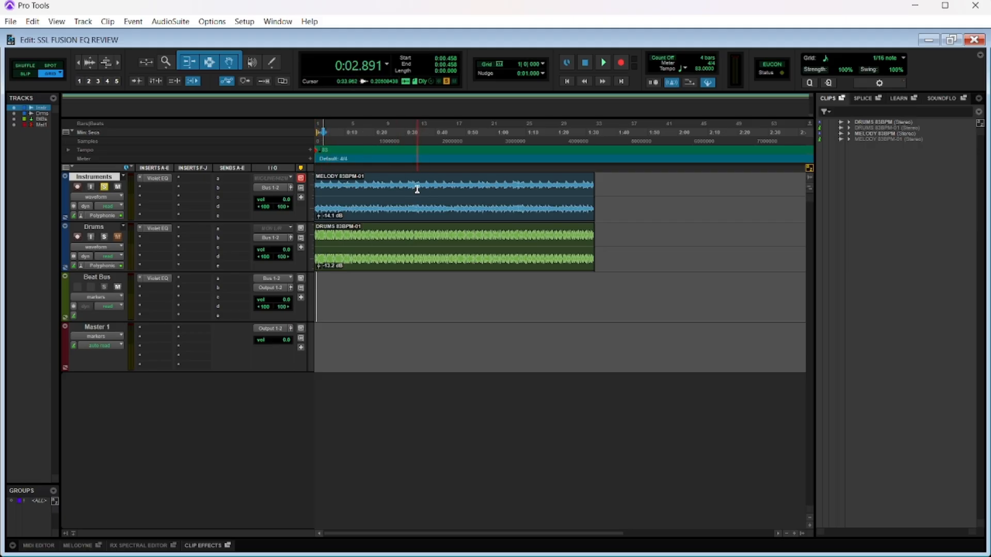
key("space")
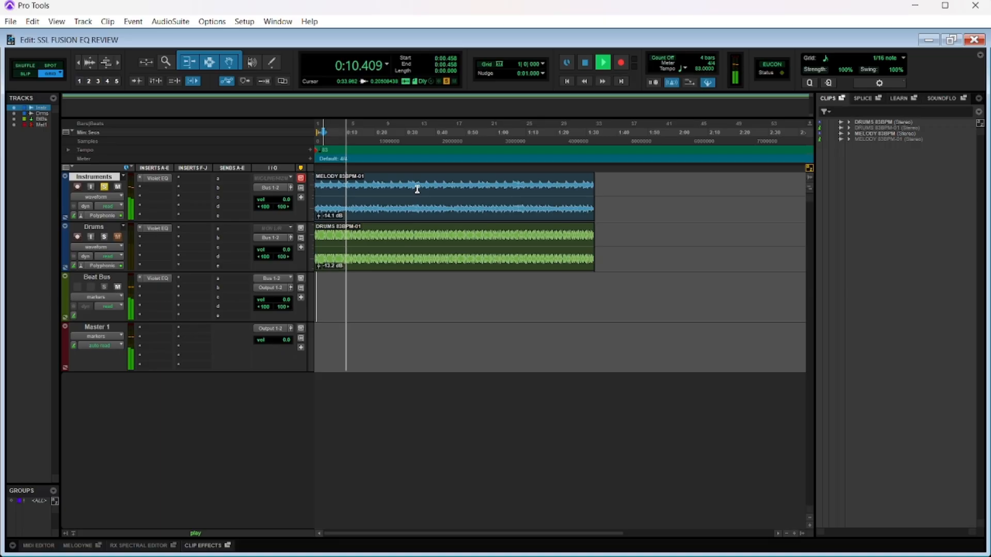
key("space")
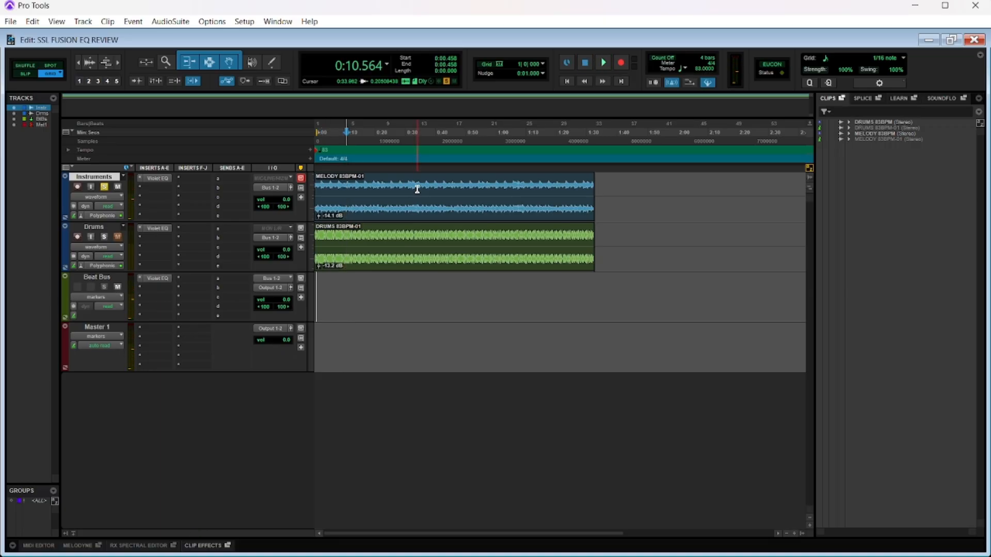
Reopen the Violet EQ on the Instruments track and switch the EQ out of circuit
left_click(153, 178)
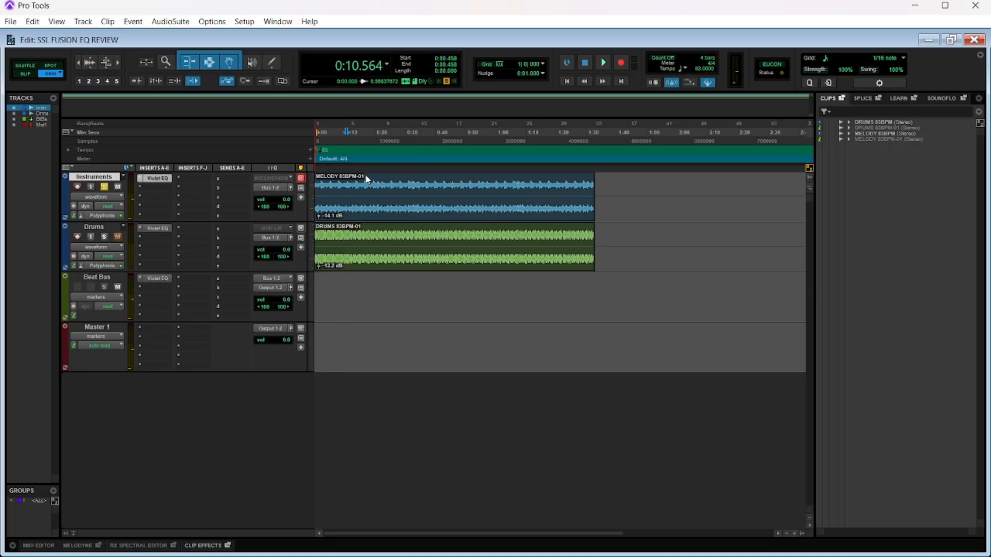
left_click_drag(398, 185, 392, 184)
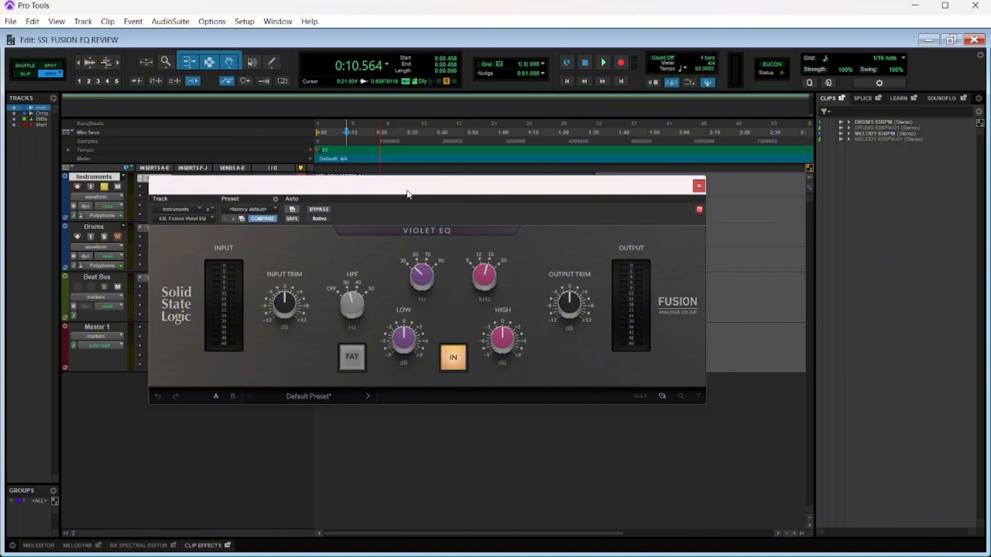
left_click(453, 358)
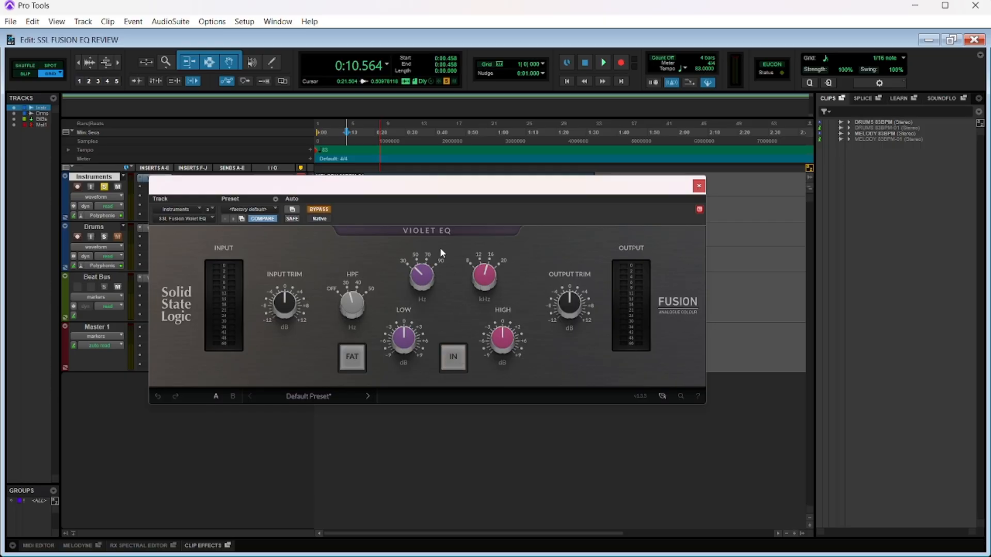
left_click_drag(426, 190, 425, 196)
Play the soloed instruments while switching the Violet EQ in and out, leave it in, and stop playback
key("space")
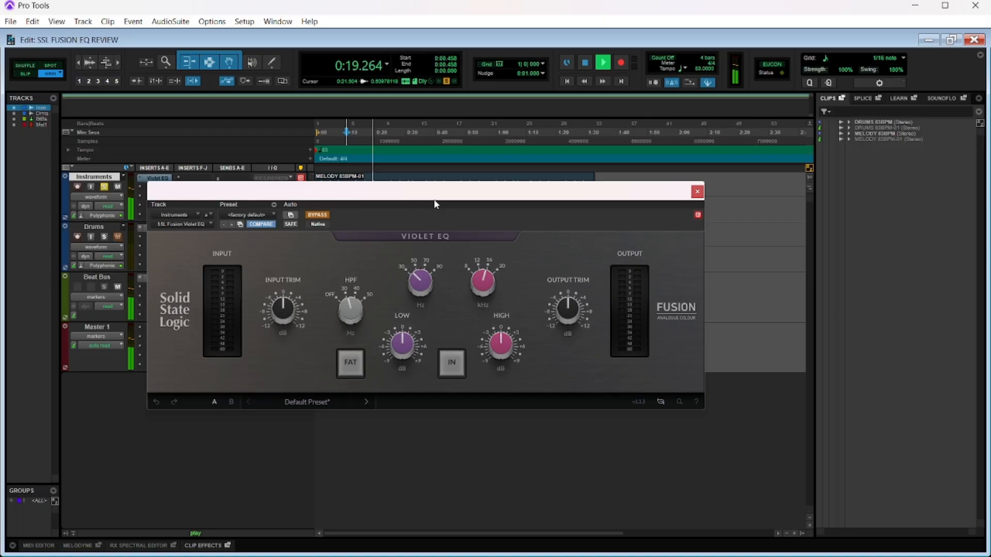
left_click(452, 360)
left_click(455, 366)
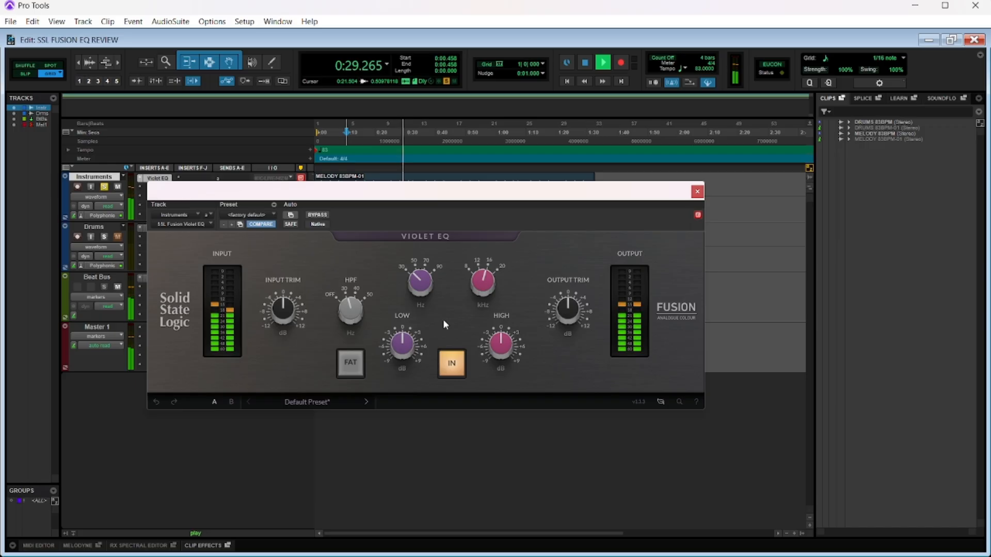
left_click(451, 366)
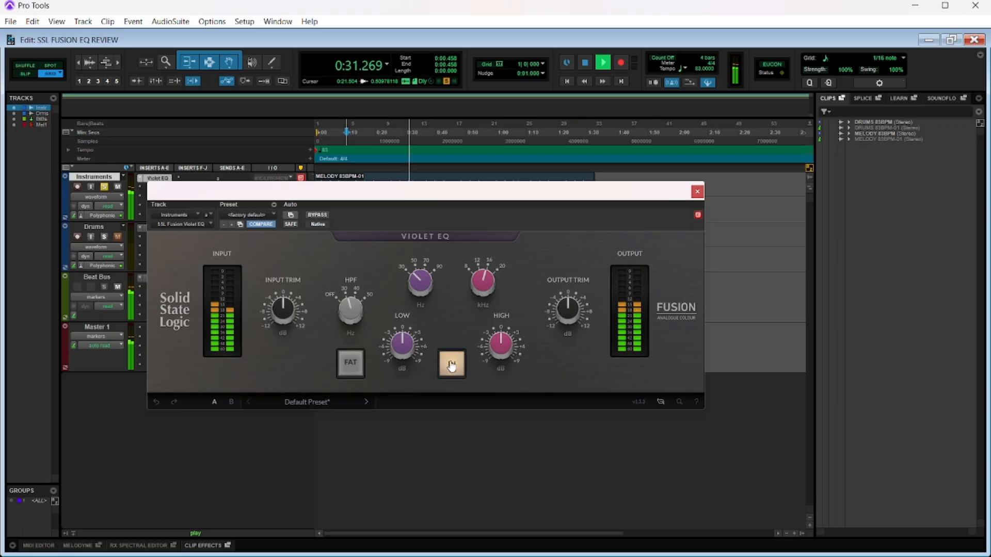
left_click(452, 365)
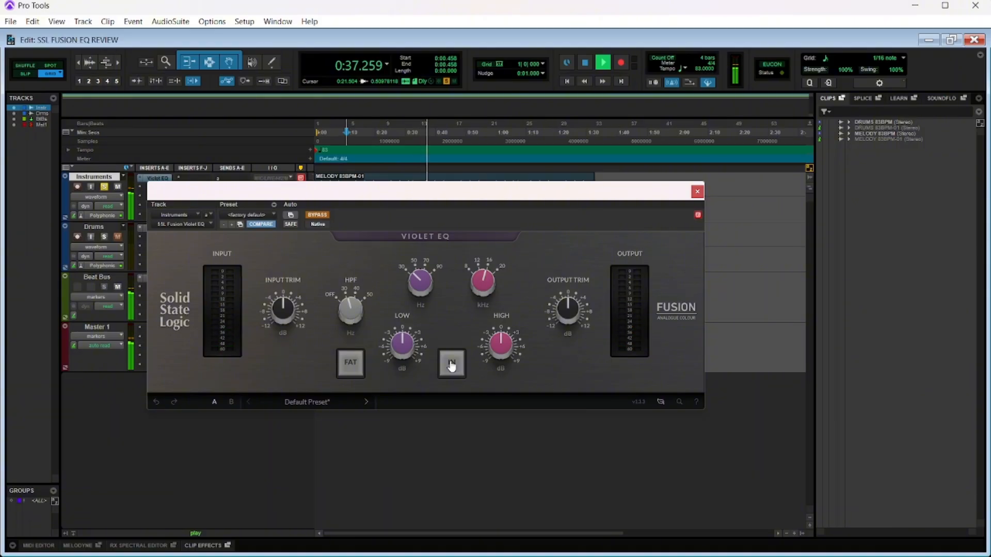
left_click(451, 365)
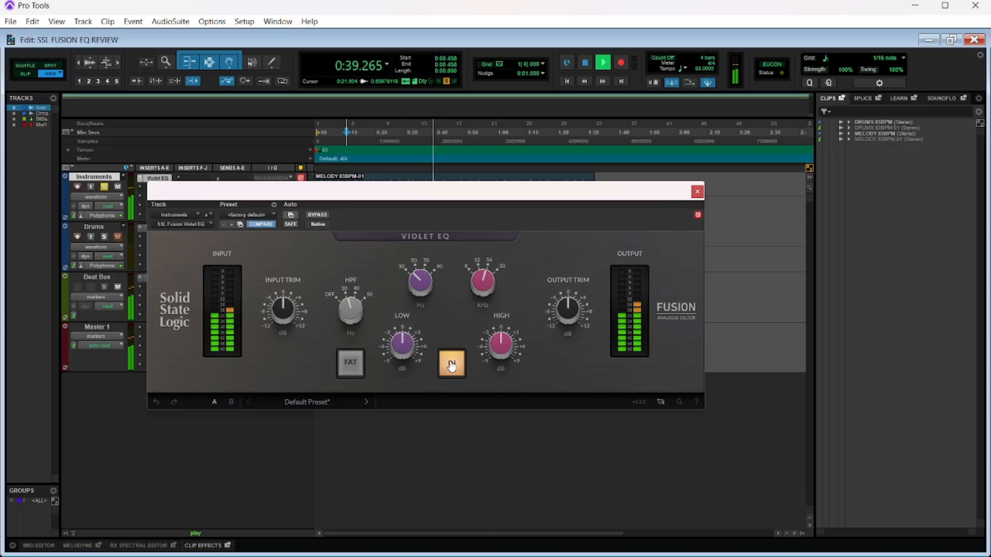
key("space")
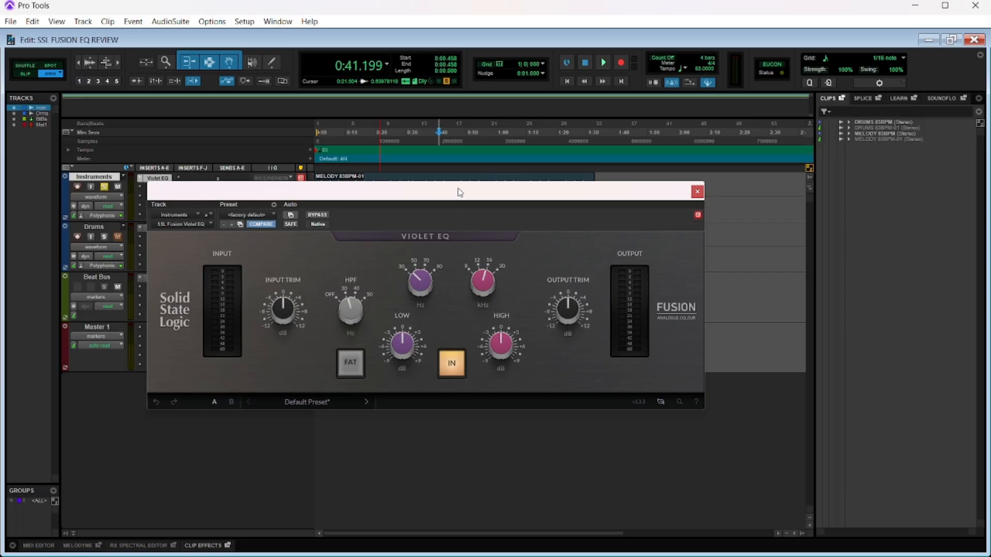
During playback, raise the Violet EQ's high-pass filter to 50 Hz and compare the sound with the plug-in bypassed and active
left_click_drag(396, 190, 393, 192)
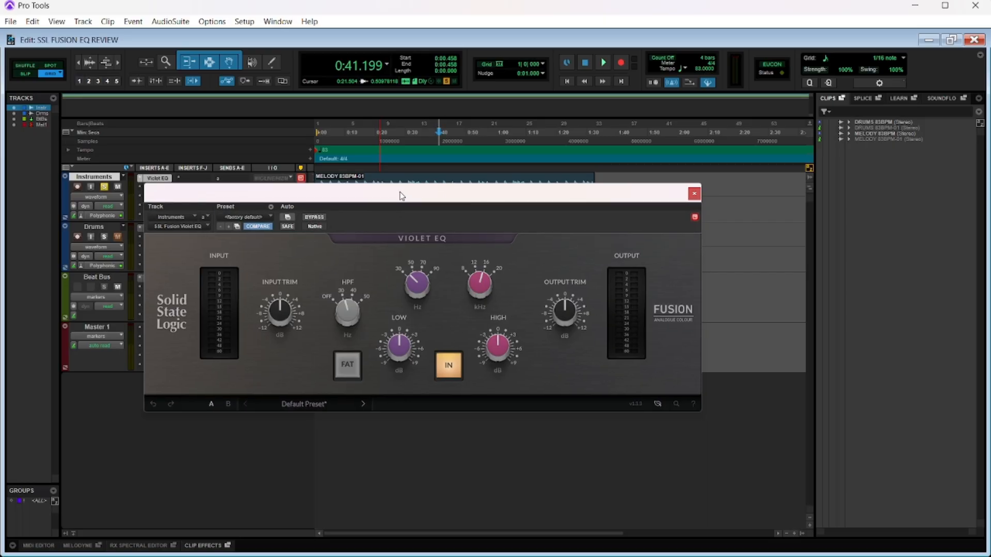
key("space")
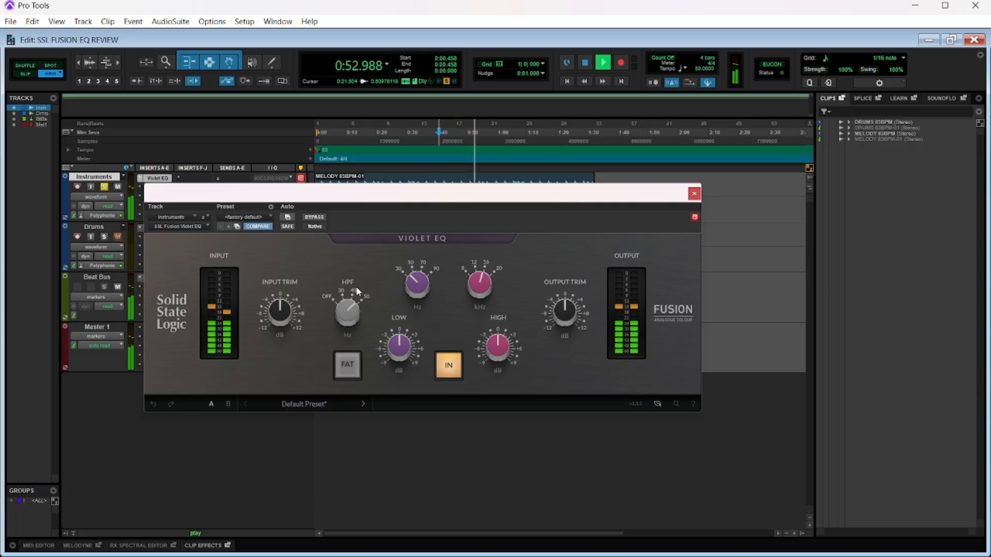
left_click(317, 221)
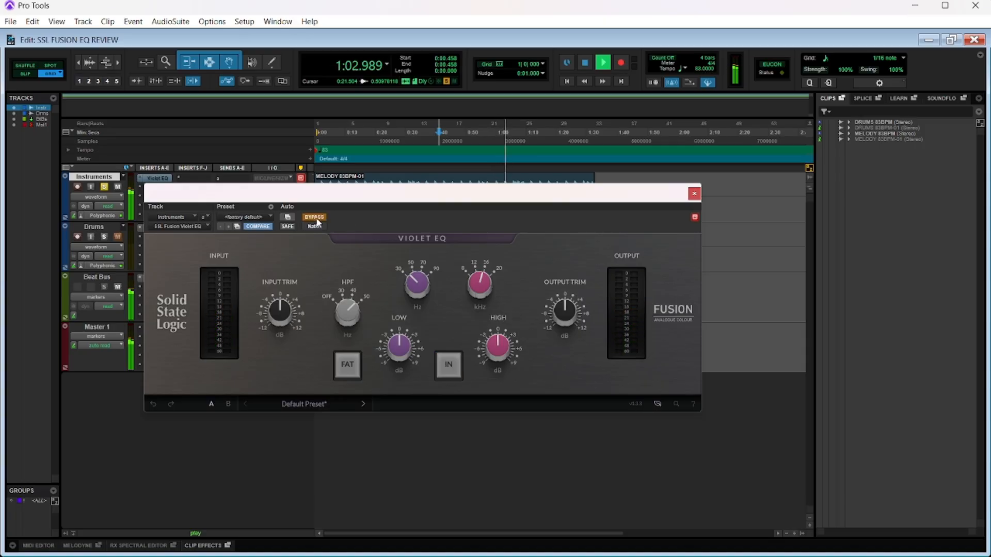
left_click(317, 221)
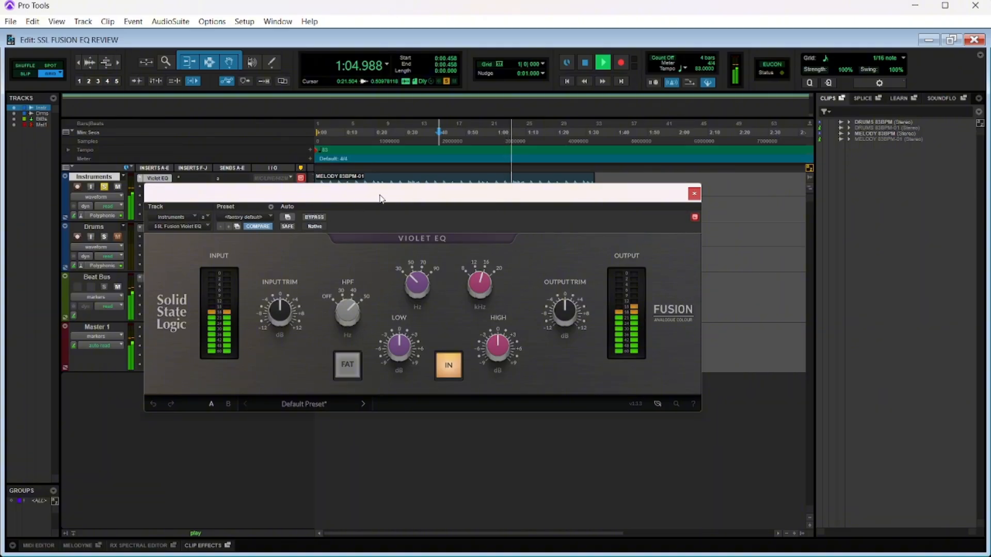
left_click_drag(436, 195, 428, 199)
key("space")
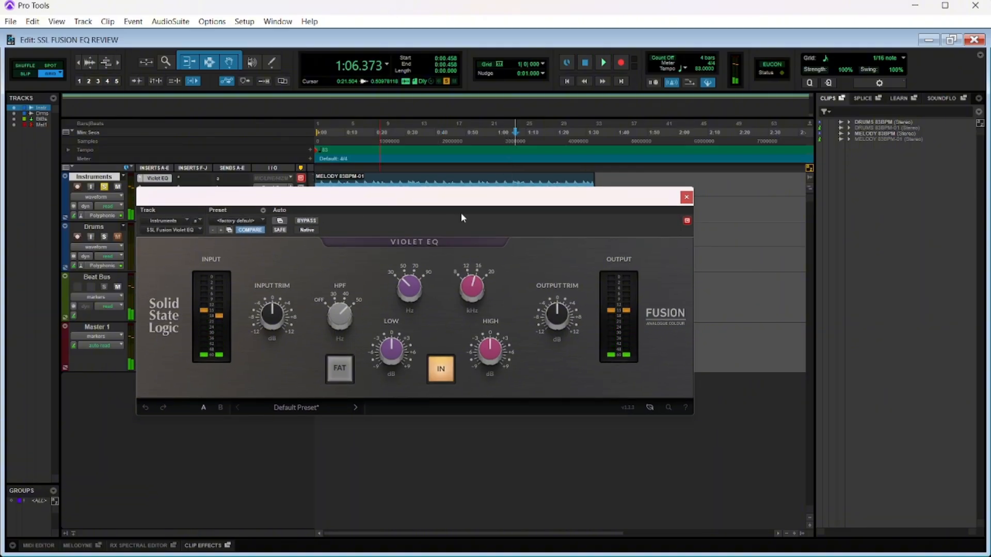
Play the instruments from about 0:11 with FAT switched on, stop, and return FAT and the high-pass filter to off
left_click(354, 126)
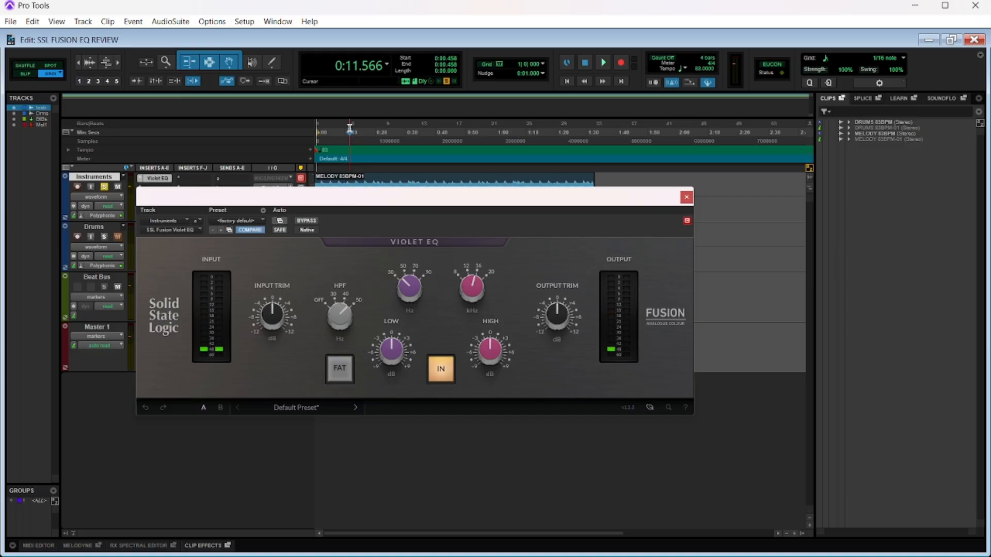
left_click_drag(413, 196, 409, 200)
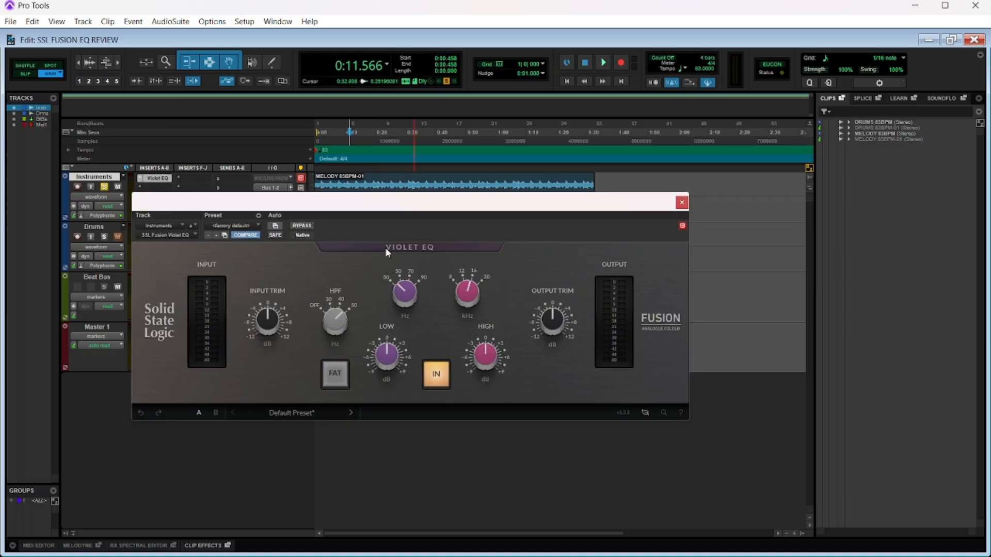
mouse_move(403, 343)
left_click_drag(406, 204, 396, 205)
key("space")
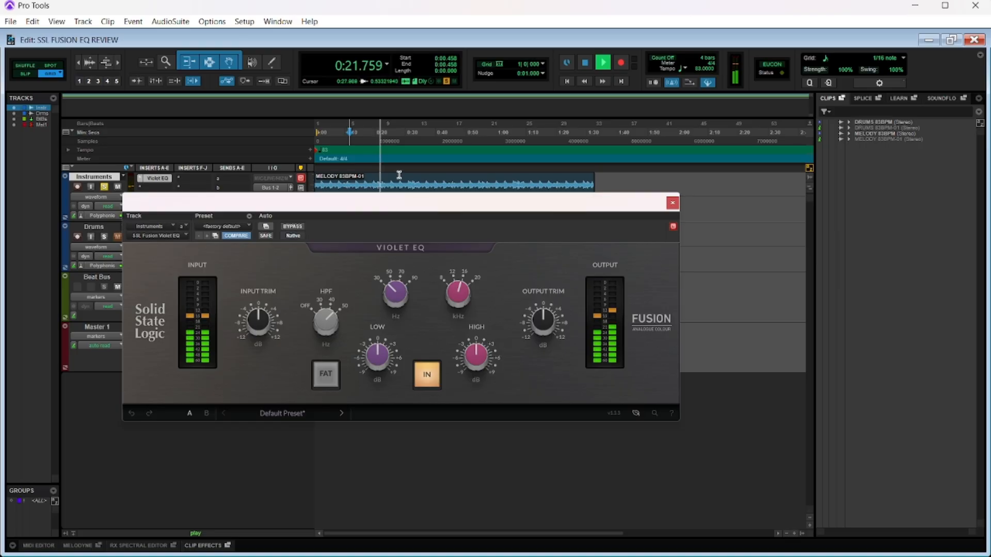
left_click(329, 375)
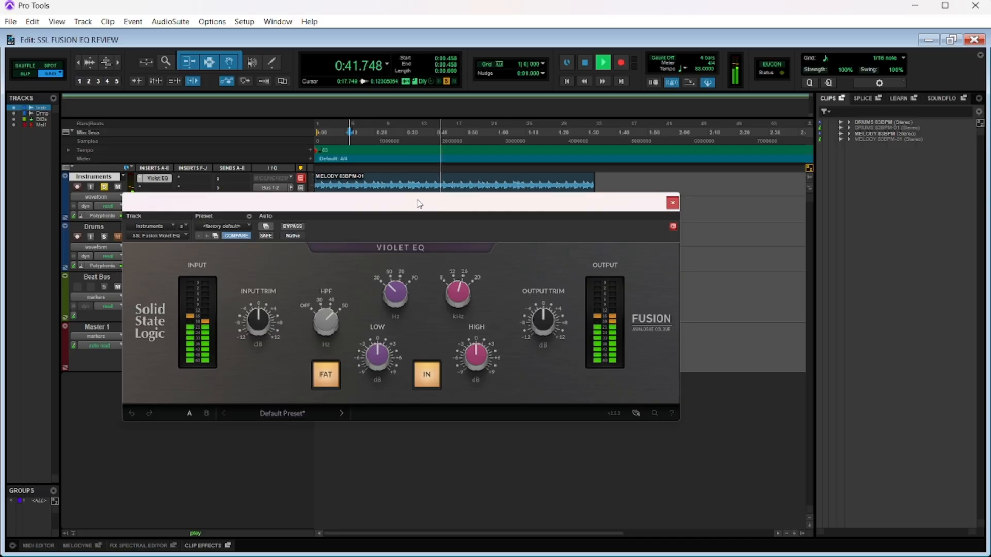
key("space")
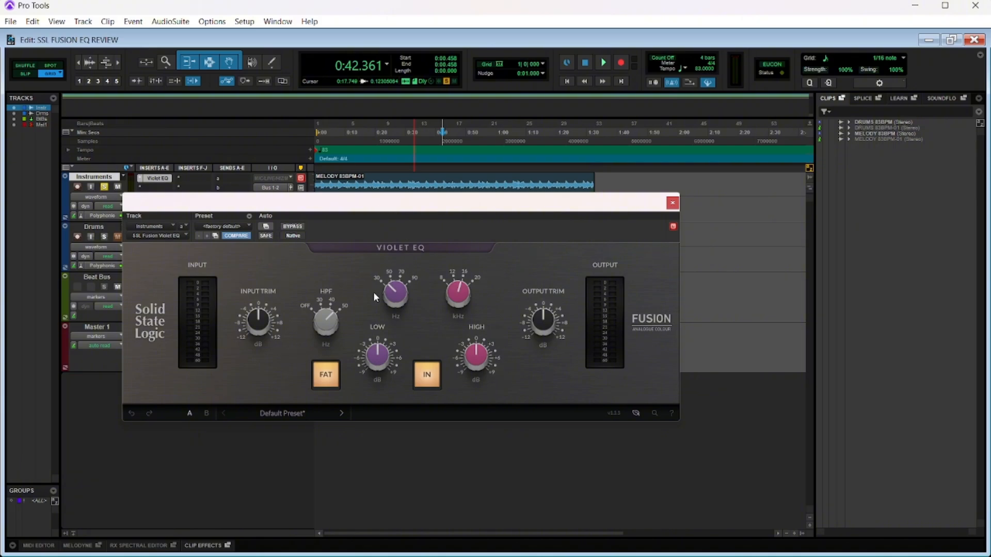
left_click(326, 374)
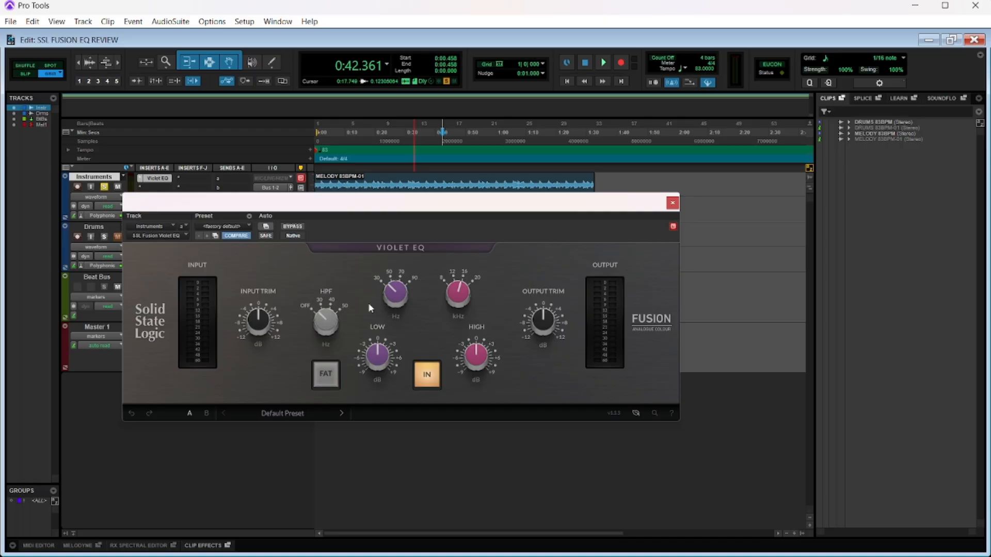
Set the low band to 90 Hz with a full -9 dB cut, move the playback start to about 0:20, and bypass the EQ
mouse_move(485, 355)
left_click_drag(401, 283, 412, 201)
left_click(371, 131)
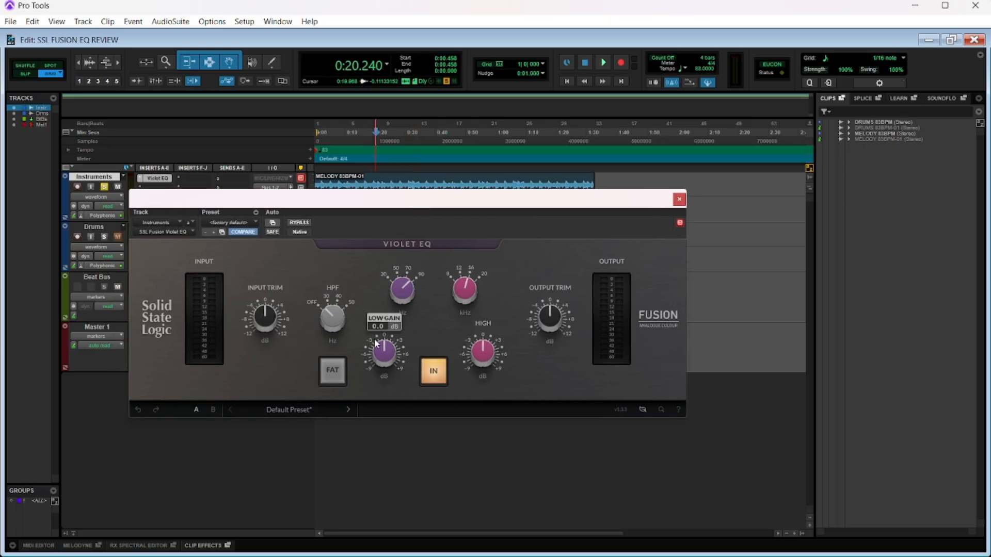
left_click_drag(381, 349, 330, 433)
left_click(434, 378)
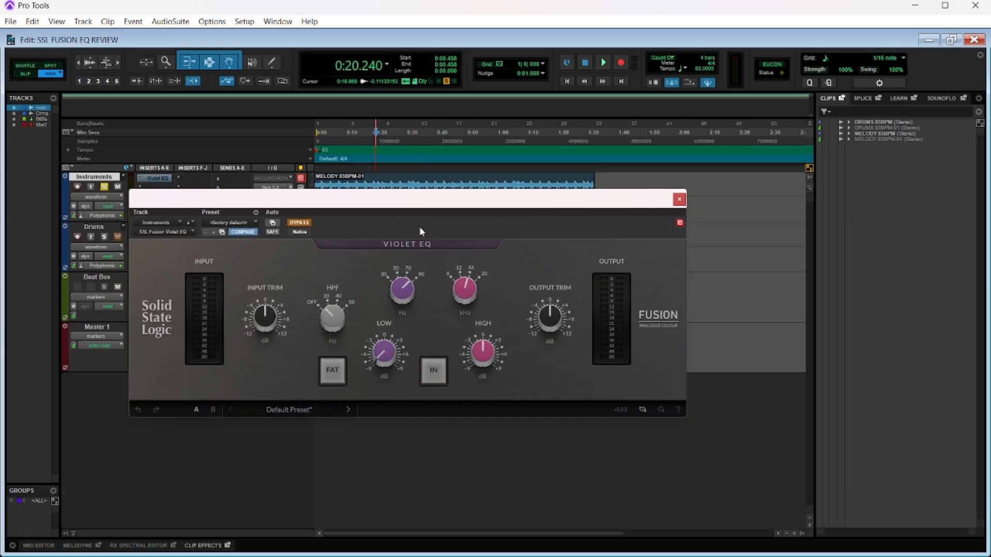
Move the playback start to about 0:11 and play the instruments with the Violet EQ bypassed, then stop at about 0:23
left_click_drag(419, 197, 425, 200)
mouse_move(383, 354)
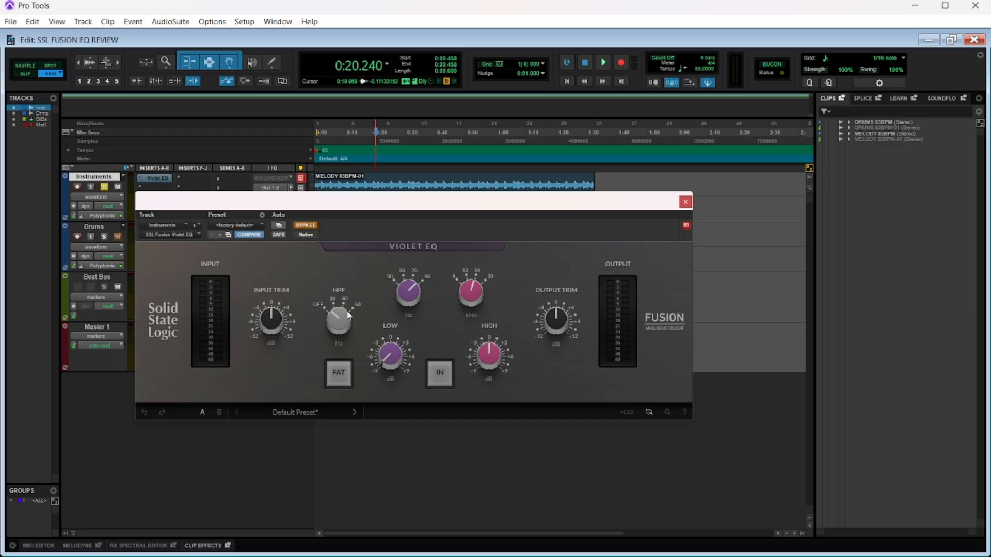
left_click(353, 135)
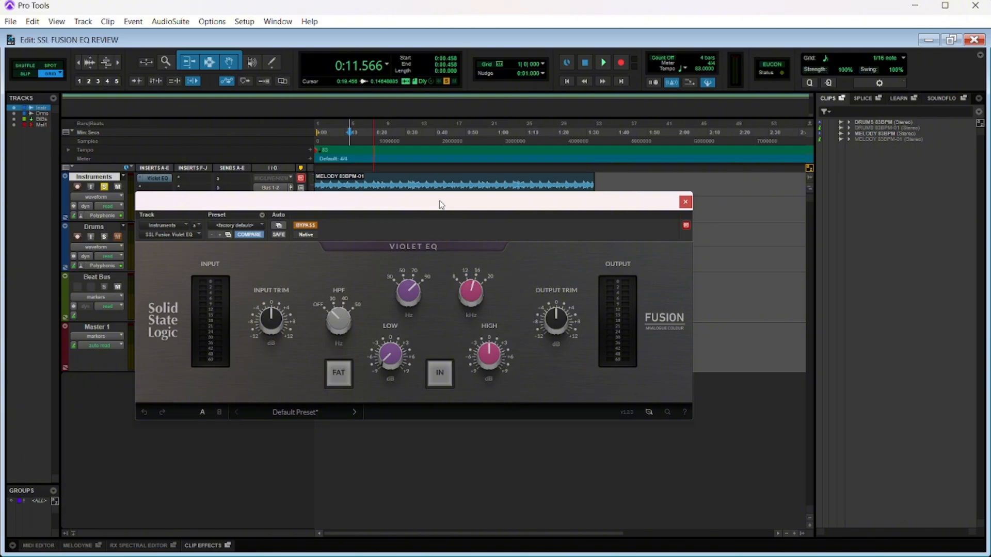
key("space")
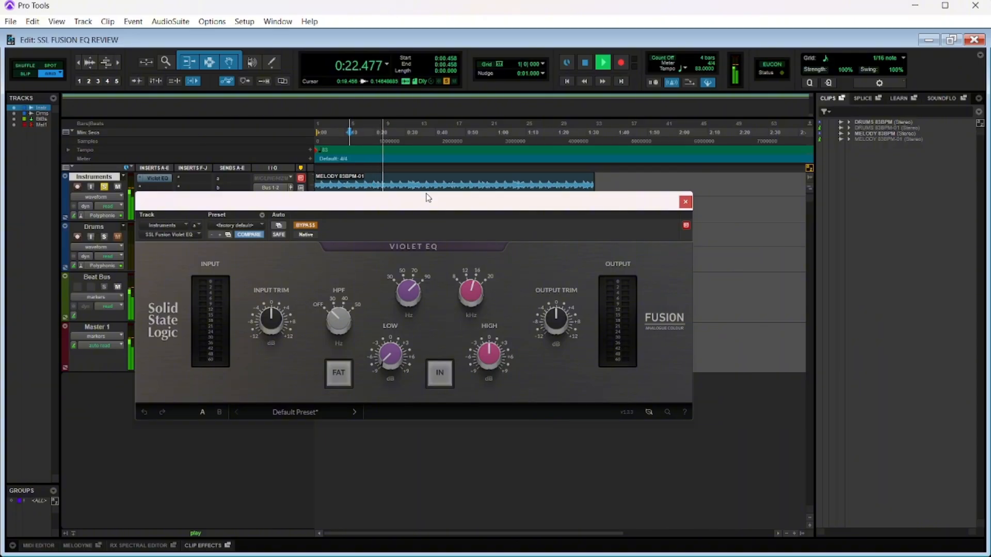
key("space")
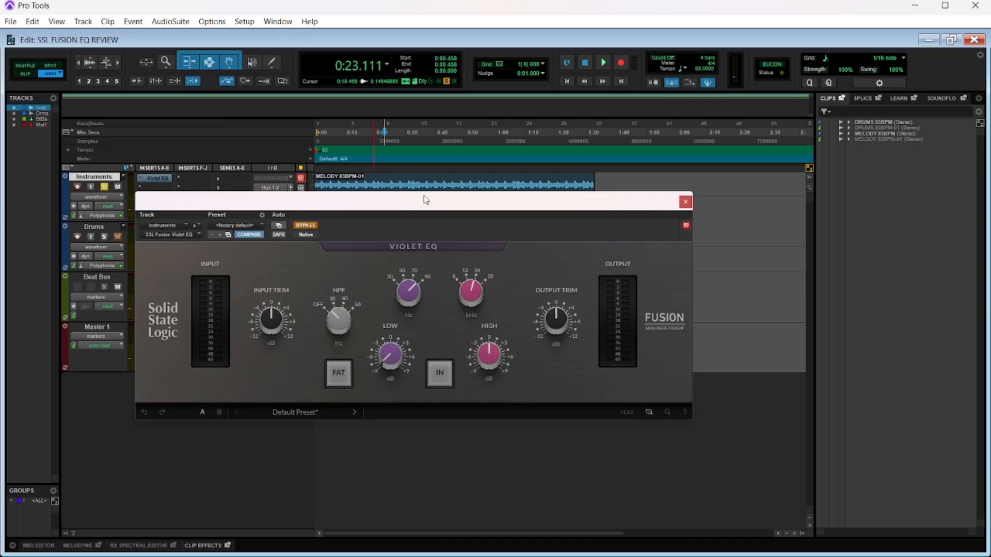
Reactivate the Violet EQ and play the instruments on from about 0:23 with the low cut applied, then stop
left_click(308, 226)
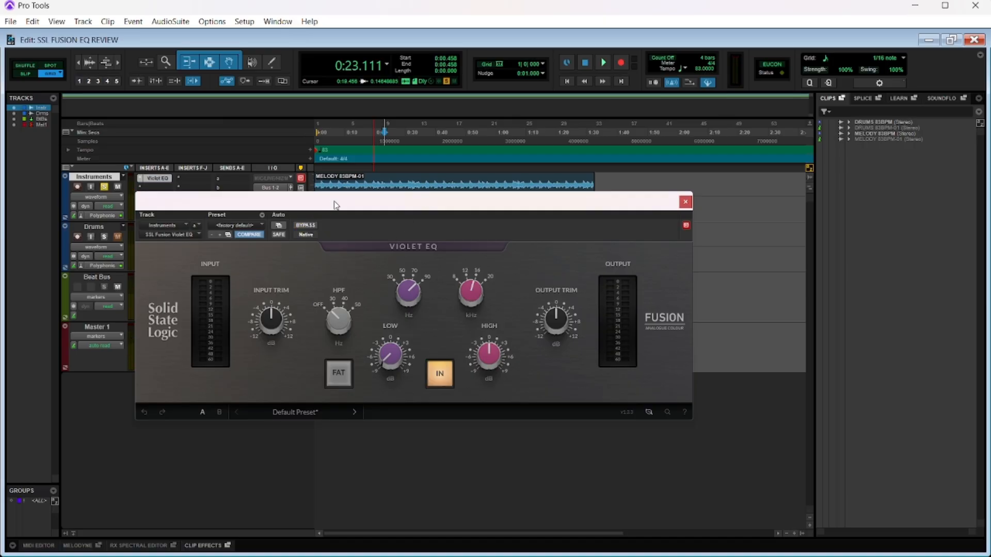
left_click_drag(337, 203, 344, 206)
key("space")
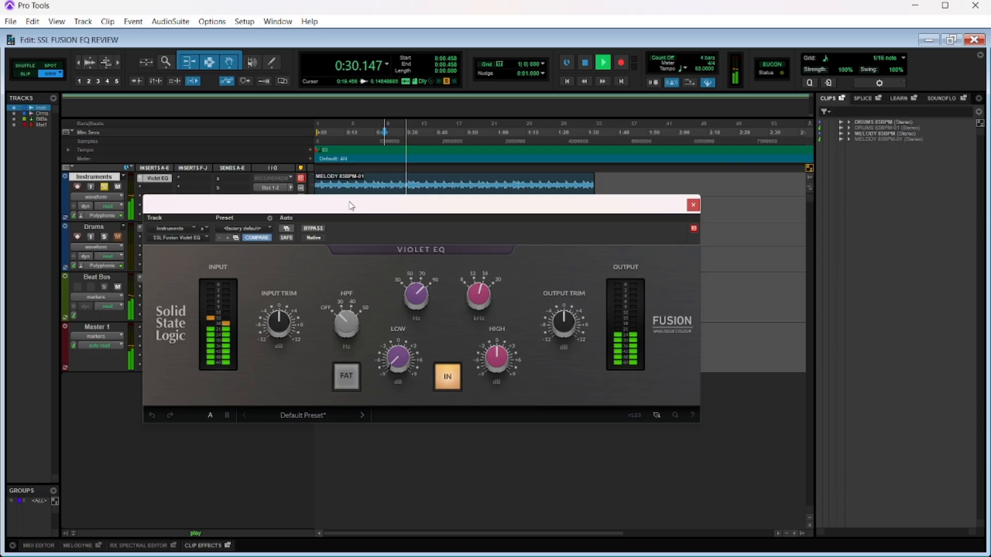
left_click_drag(351, 206, 341, 201)
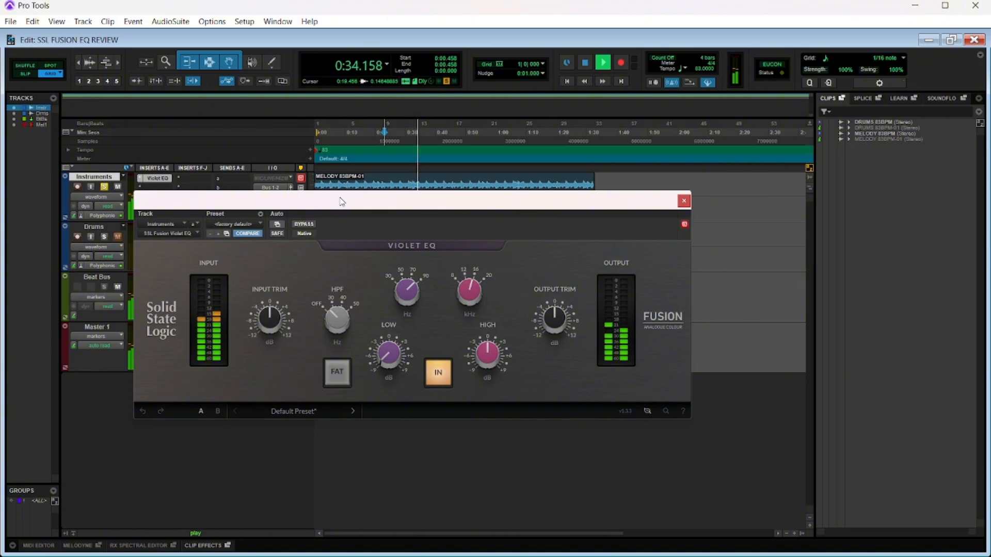
key("space")
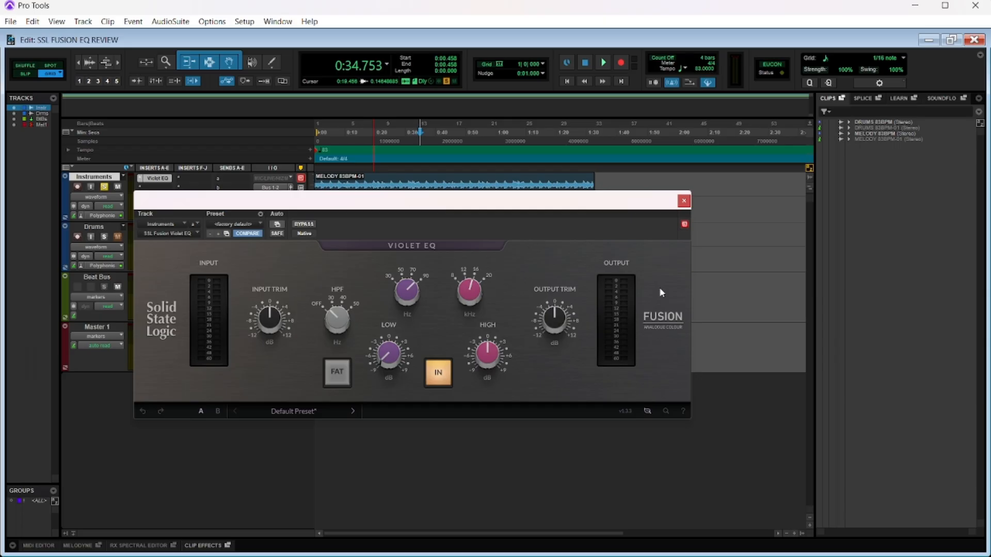
Play the instruments from about 0:11 and raise the Violet EQ's output trim to about 5.8 dB
mouse_move(542, 319)
left_click(353, 130)
left_click_drag(392, 194, 401, 191)
key("space")
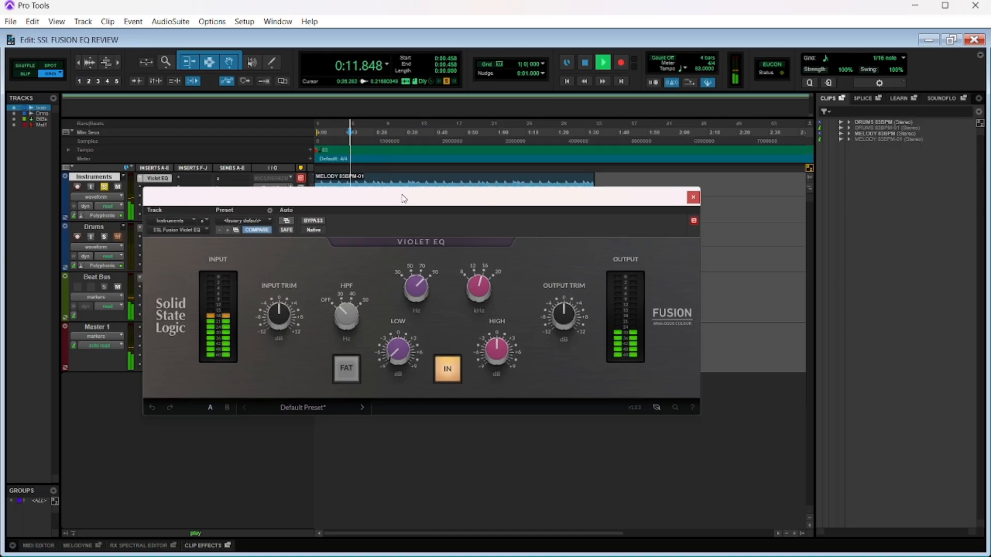
left_click_drag(581, 325, 571, 287)
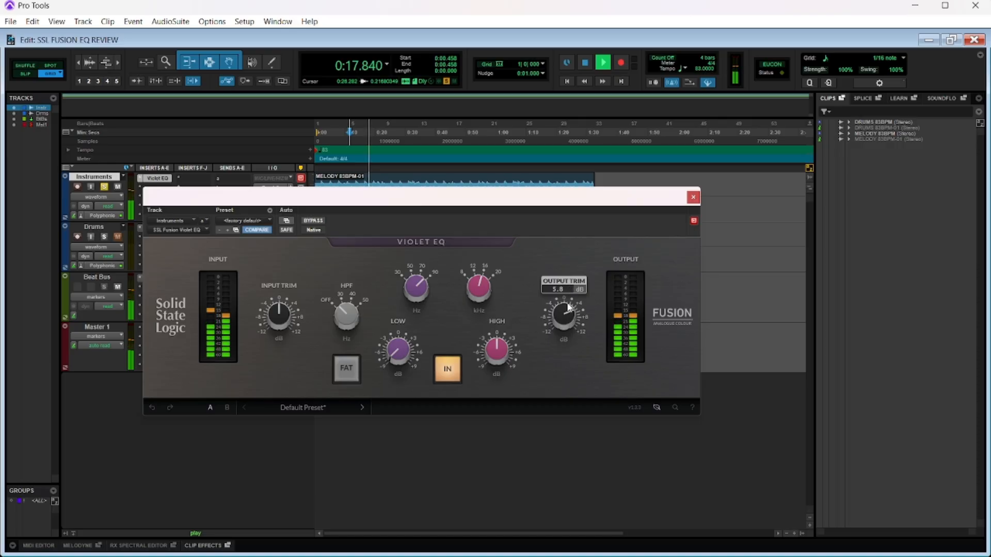
left_click_drag(573, 289, 566, 309)
Compare the level-matched instruments with the Violet EQ bypassed and active, and stop playback
left_click(314, 220)
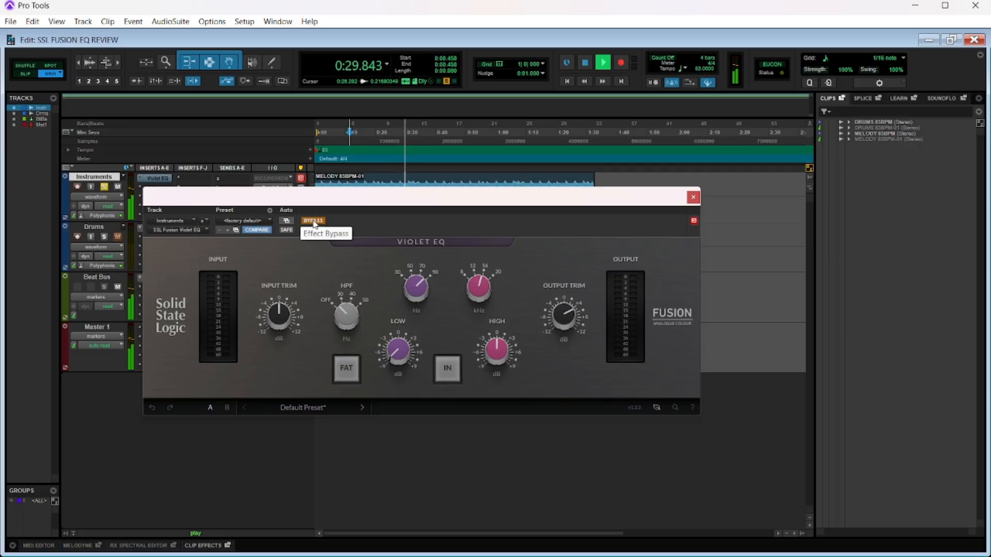
left_click(313, 221)
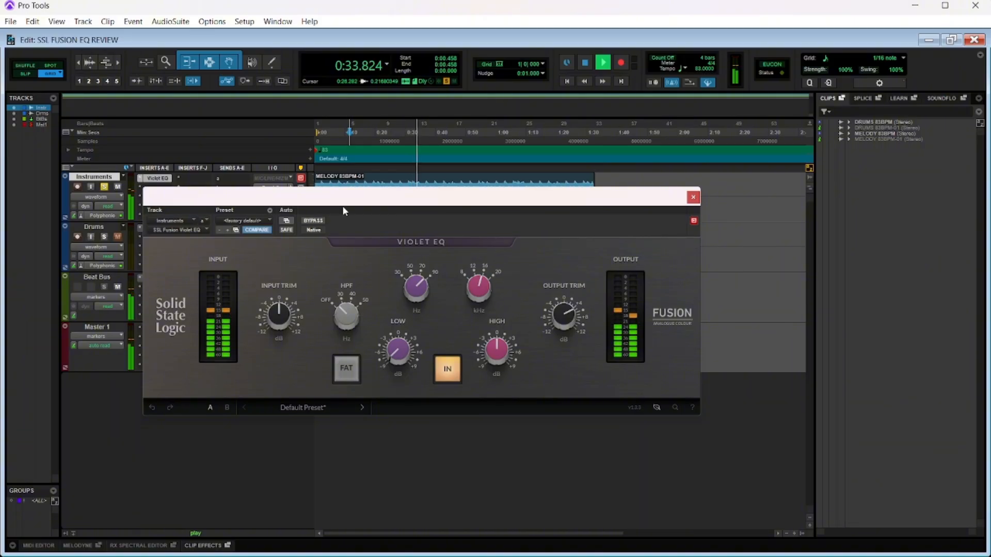
left_click_drag(342, 206, 335, 209)
key("space")
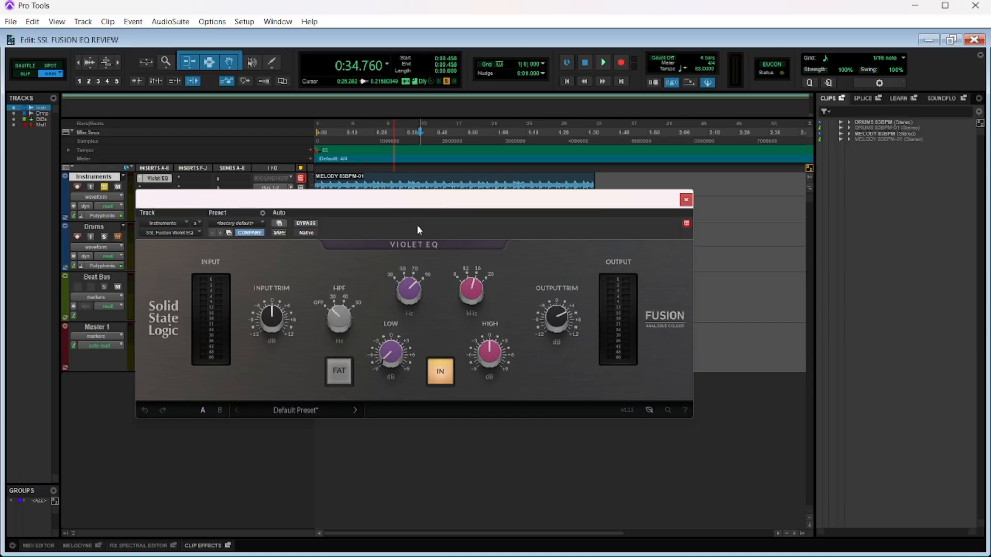
Reset the low band's gain and frequency and the output trim to their defaults, and close the Instruments track's Violet EQ
mouse_move(398, 352)
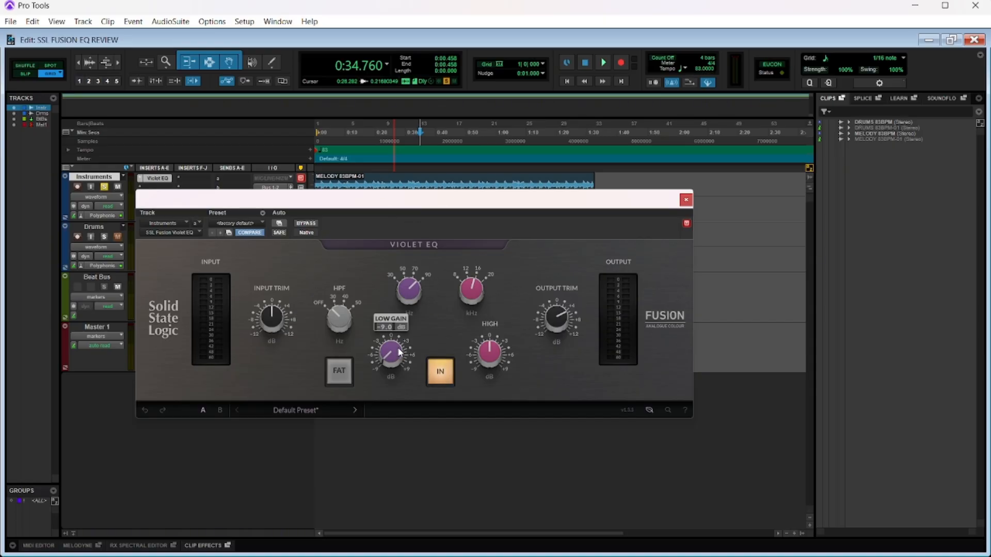
left_click(399, 353, "alt")
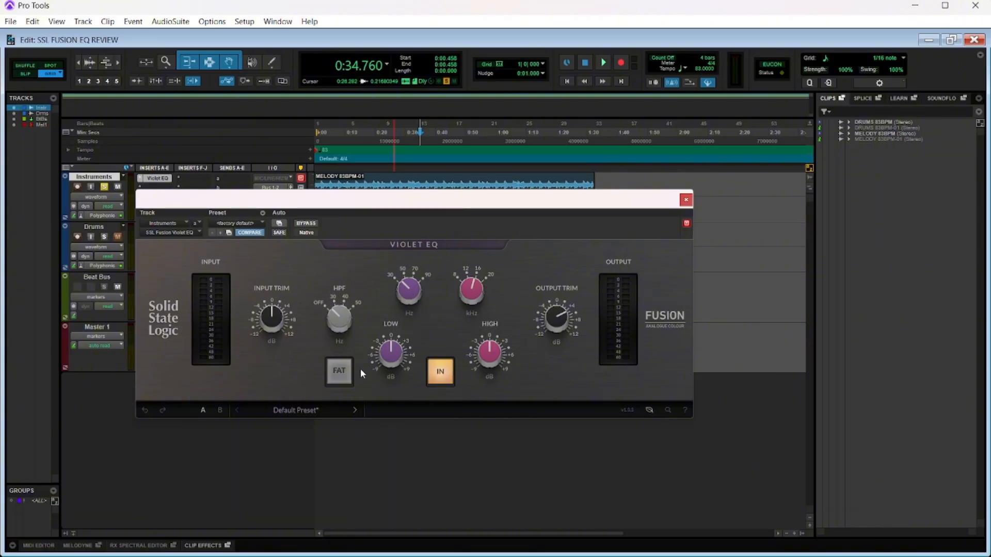
mouse_move(553, 321)
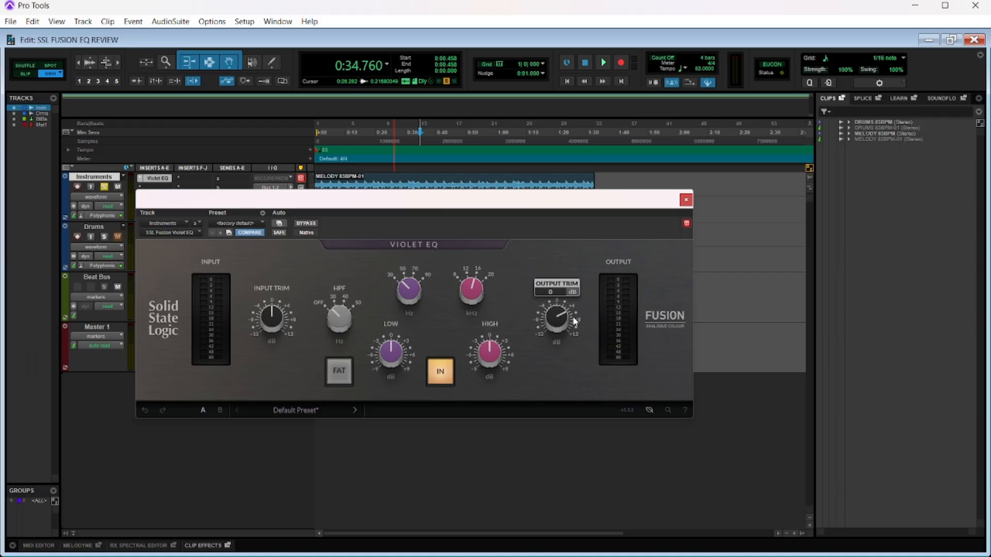
left_click(570, 317, "alt")
left_click(688, 203)
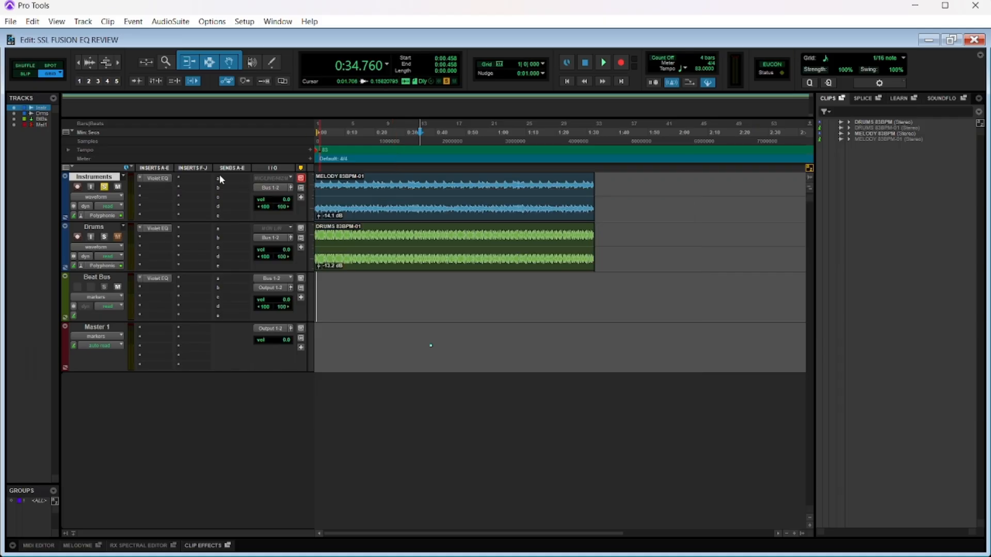
Solo the Drums track instead of Instruments, open its Violet EQ, and play the drums briefly
left_click(104, 237)
left_click(155, 228)
left_click_drag(386, 197, 398, 203)
key("space")
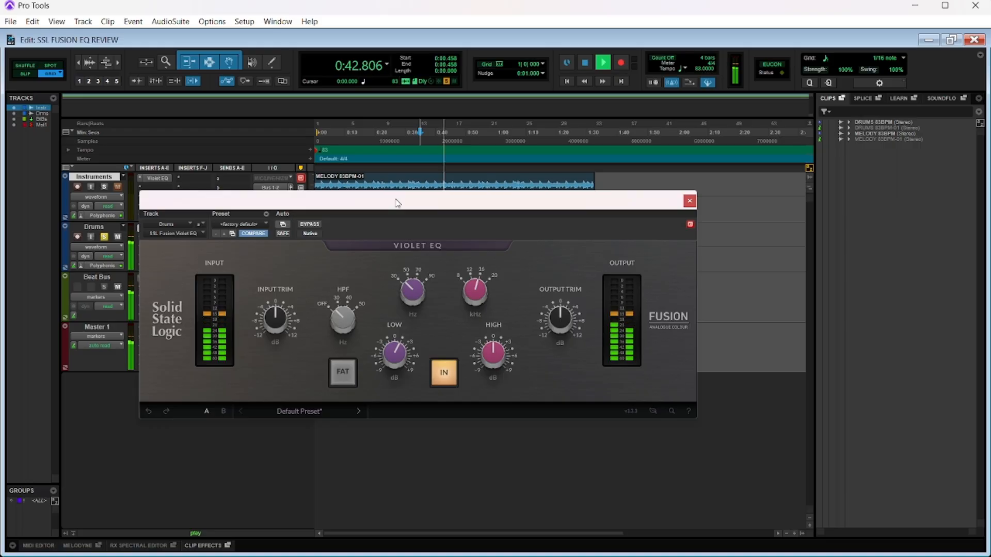
key("space")
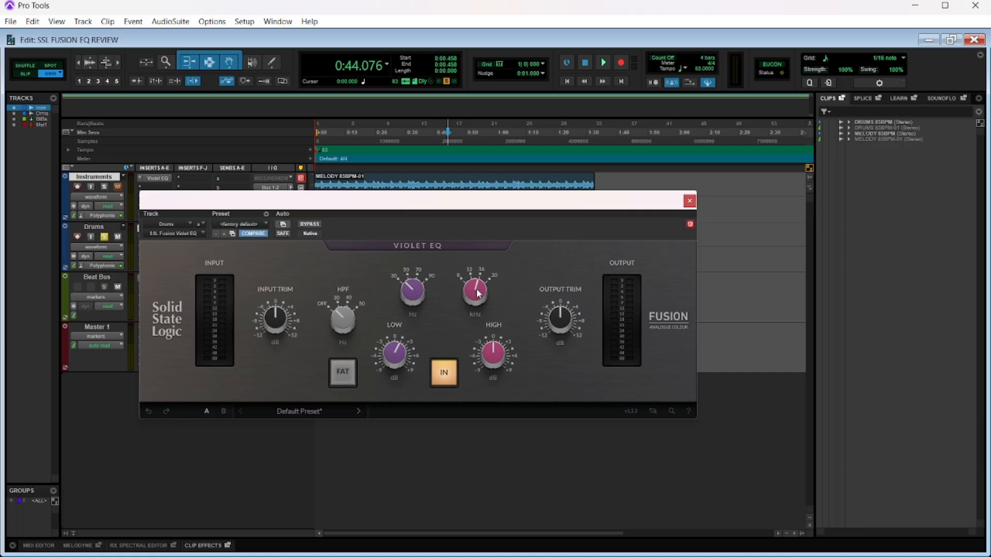
Set the high band to 12 kHz with a full 9 dB boost on the Drums track's Violet EQ
left_click_drag(482, 263, 470, 305)
left_click_drag(493, 353, 522, 216)
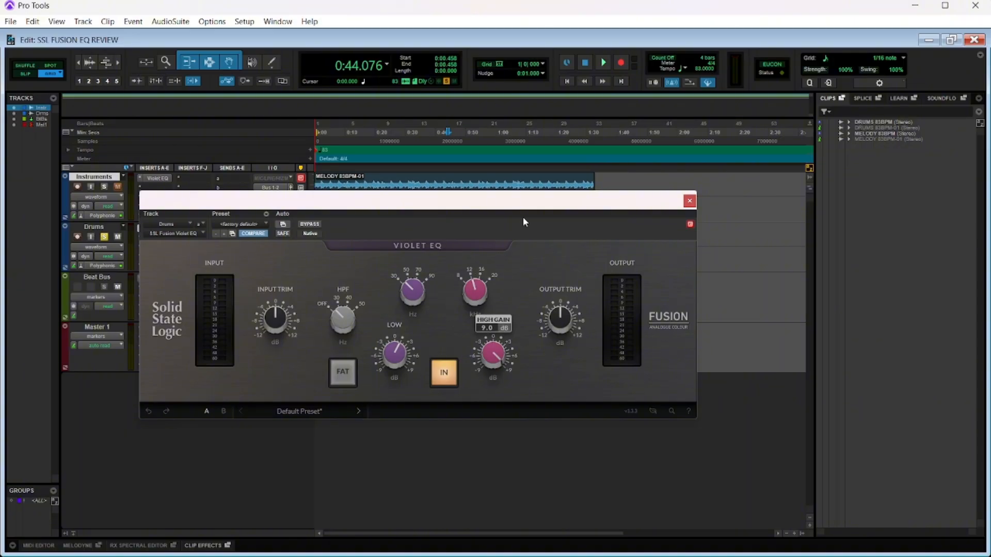
left_click_drag(450, 210, 439, 213)
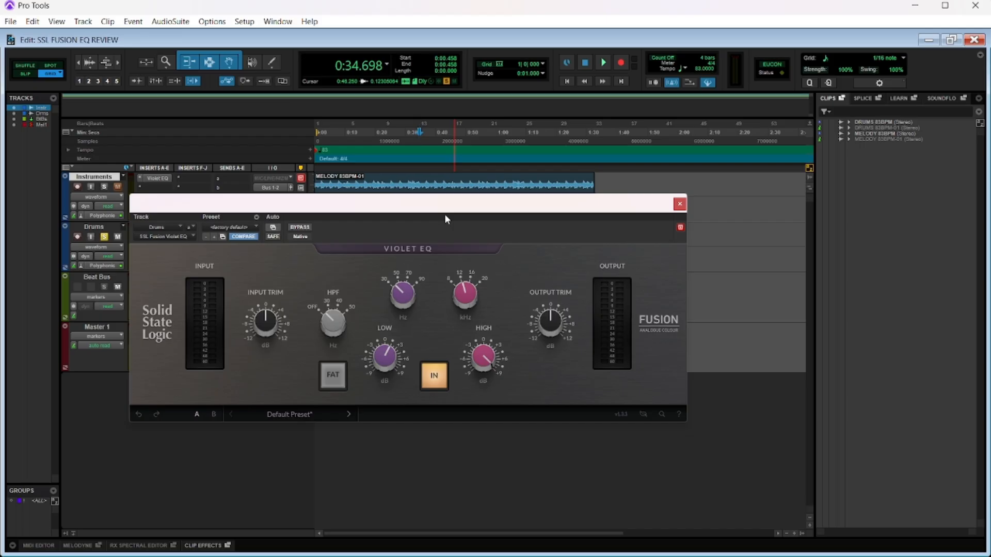
Bypass the Drums track's Violet EQ, play the drums from about 0:34 to about 0:43, and stop
left_click(434, 375)
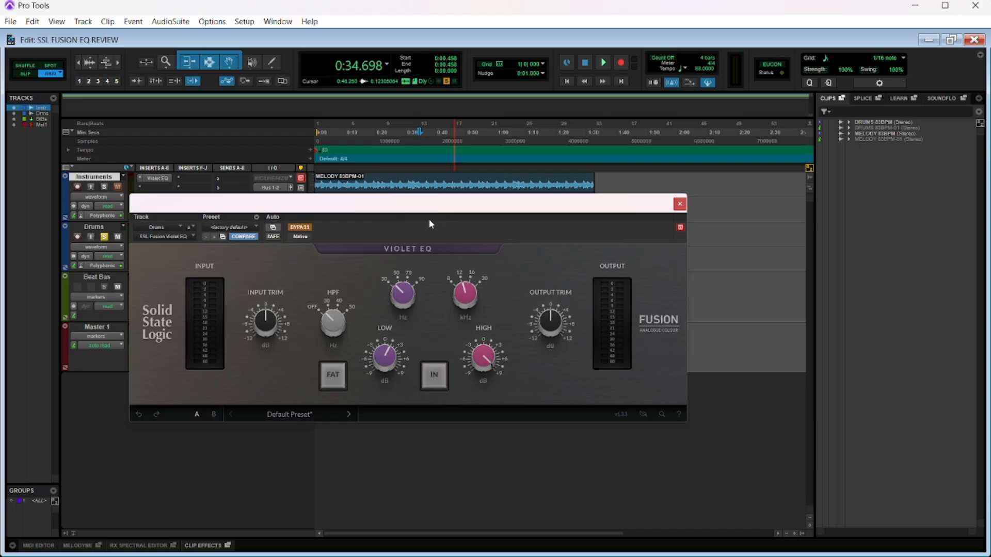
left_click_drag(433, 207, 427, 210)
key("space")
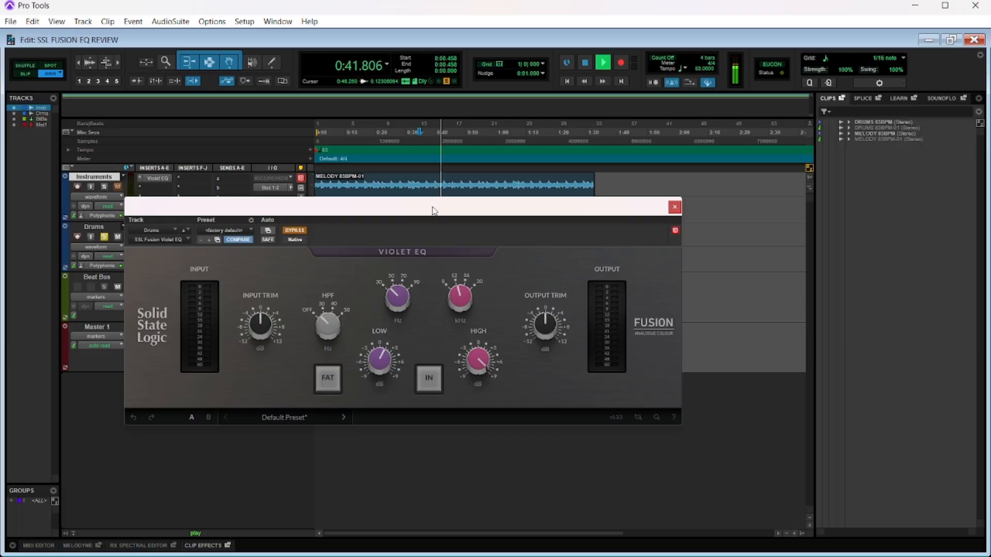
key("space")
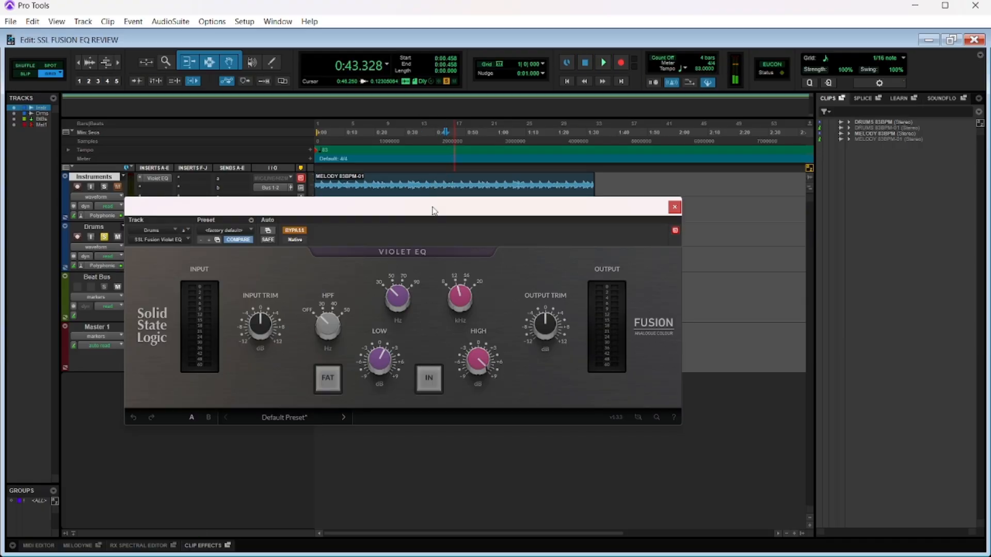
Switch the Violet EQ back in, play the drums on from about 0:43 with the high boost, and stop
left_click(429, 379)
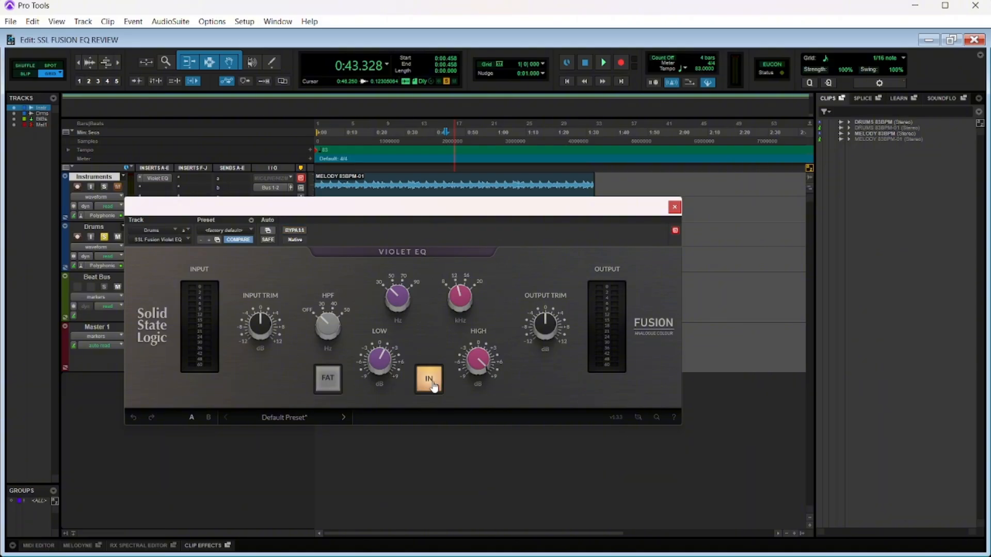
left_click_drag(425, 206, 422, 209)
key("space")
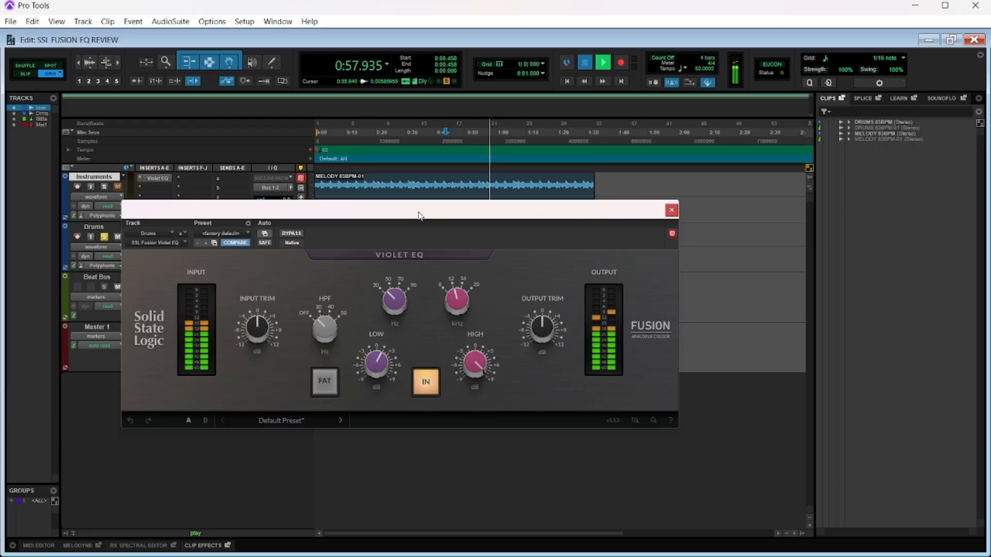
key("space")
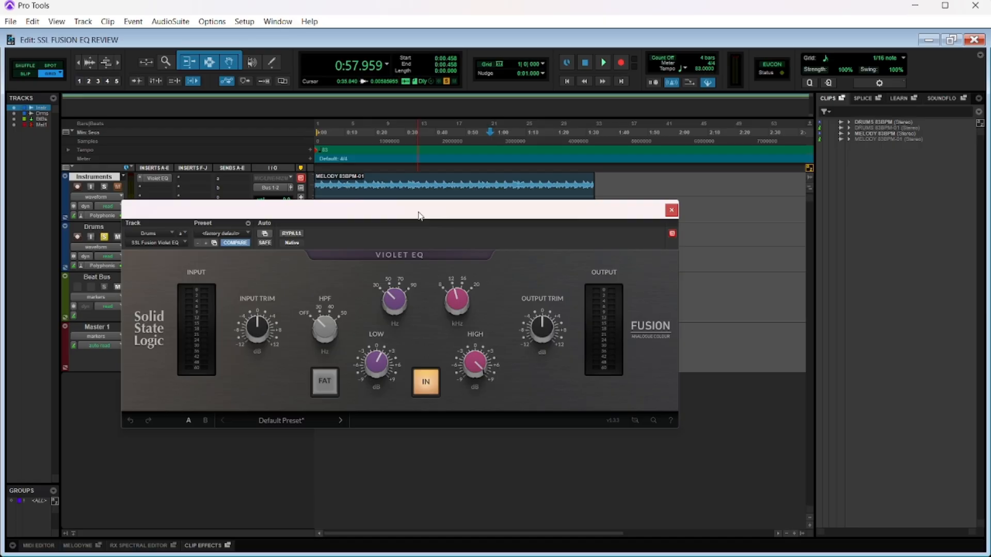
Play the drums from an earlier point at about 0:29 and lower the Violet EQ's output trim to -3.6 dB
mouse_move(550, 321)
left_click_drag(443, 214, 432, 214)
key("space")
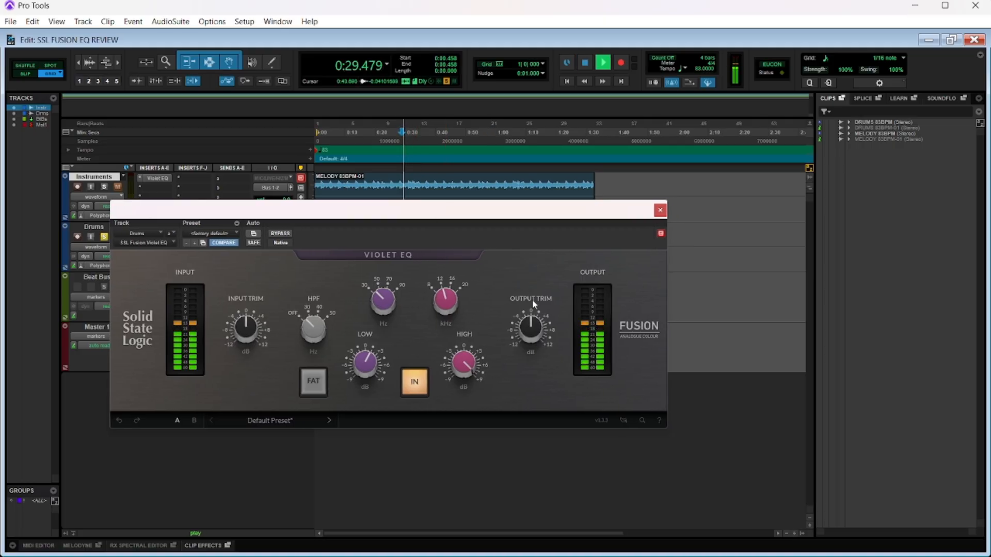
left_click_drag(532, 327, 520, 335)
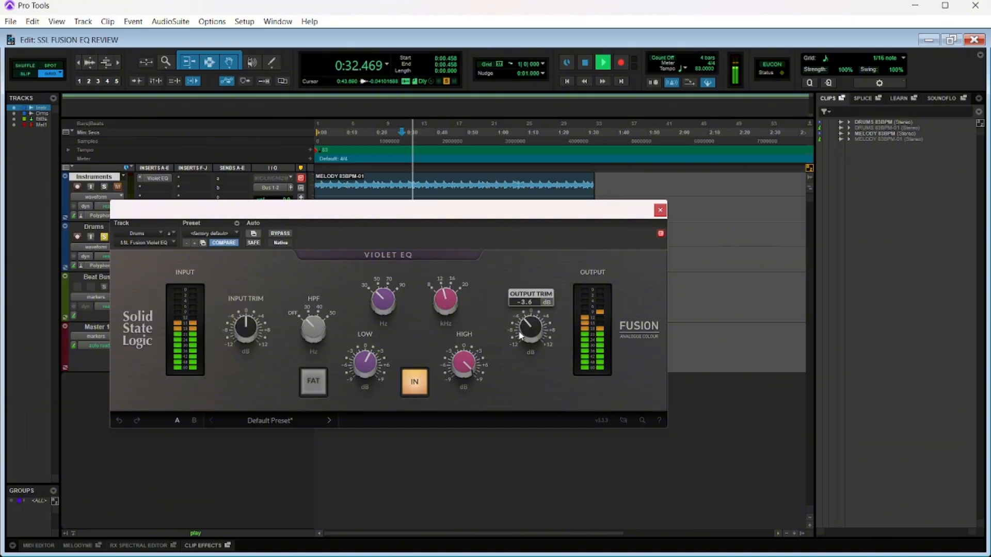
Compare the drums with the Violet EQ bypassed and active, leave it active, stop, and return the playback start to about 0:11
left_click(280, 233)
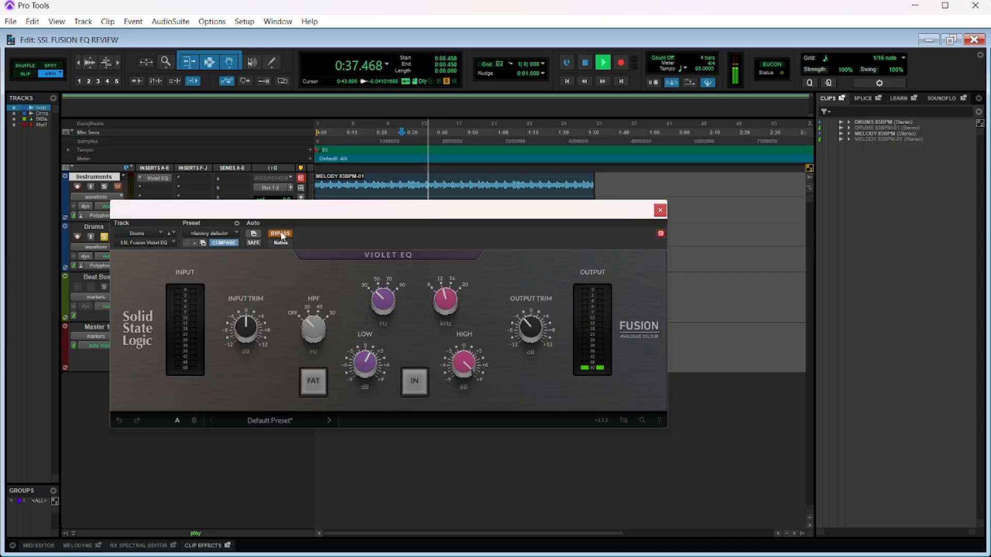
left_click(280, 233)
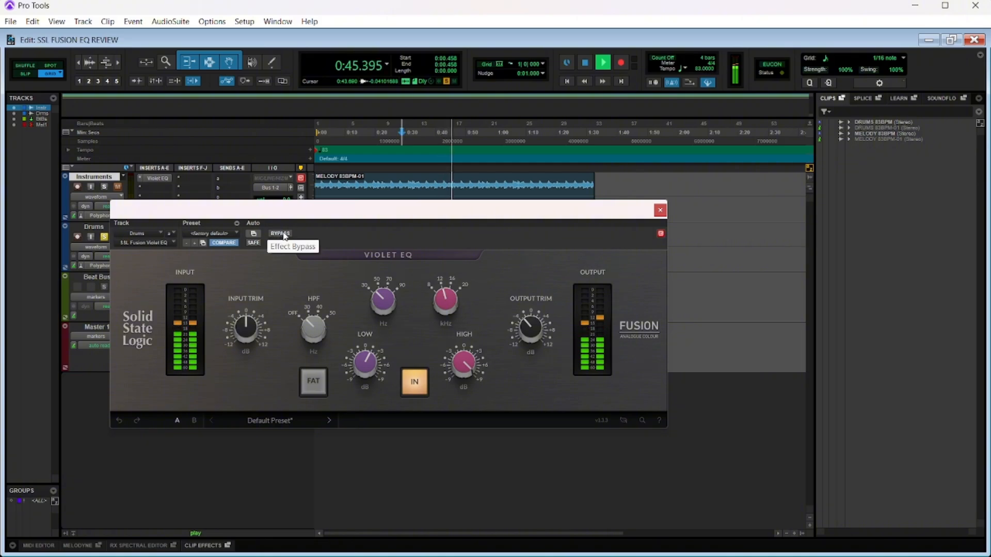
left_click(284, 237)
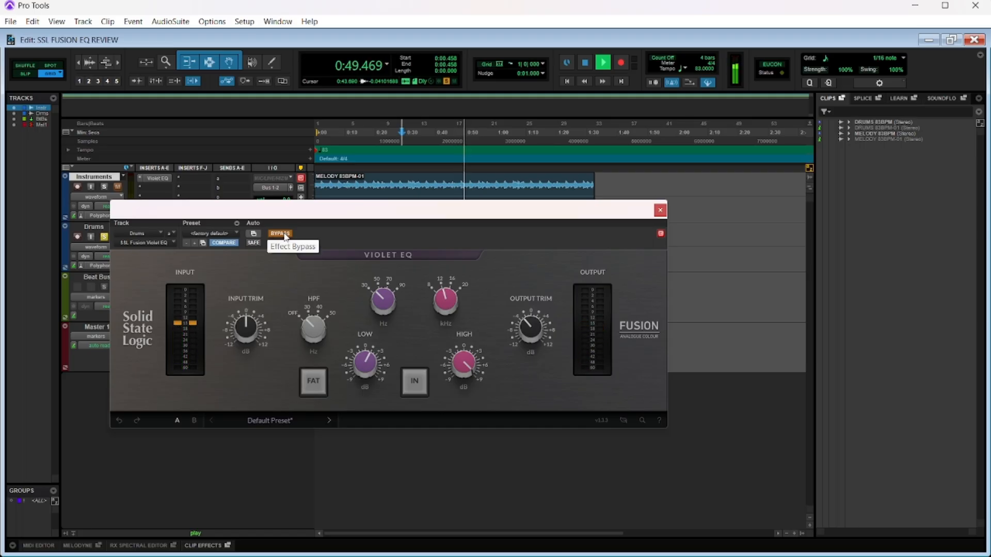
left_click(285, 237)
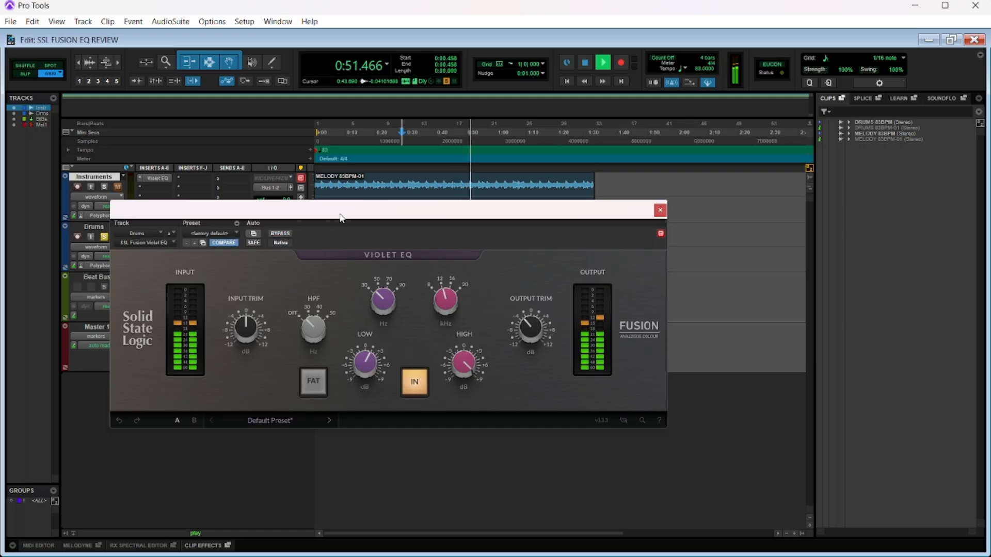
left_click_drag(344, 216, 344, 219)
key("space")
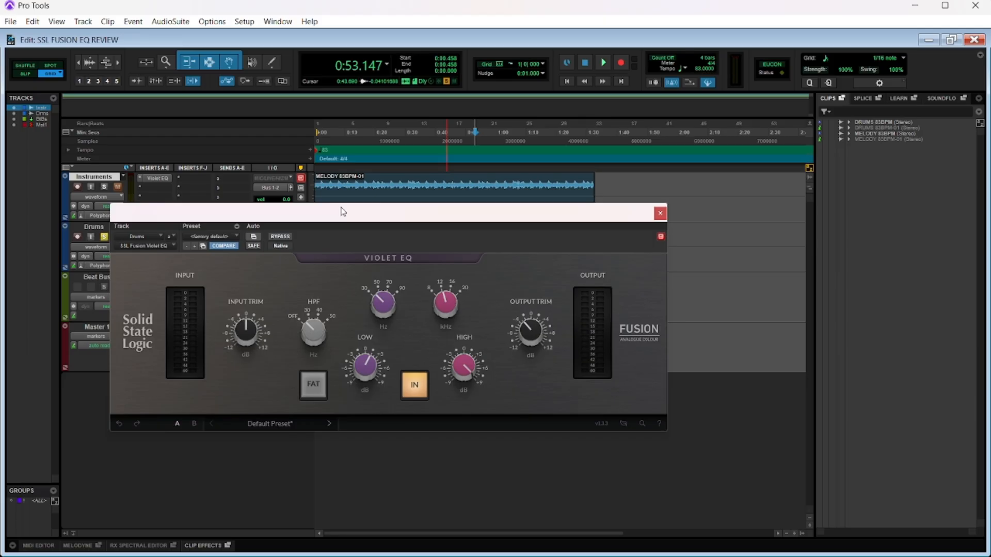
left_click(351, 133)
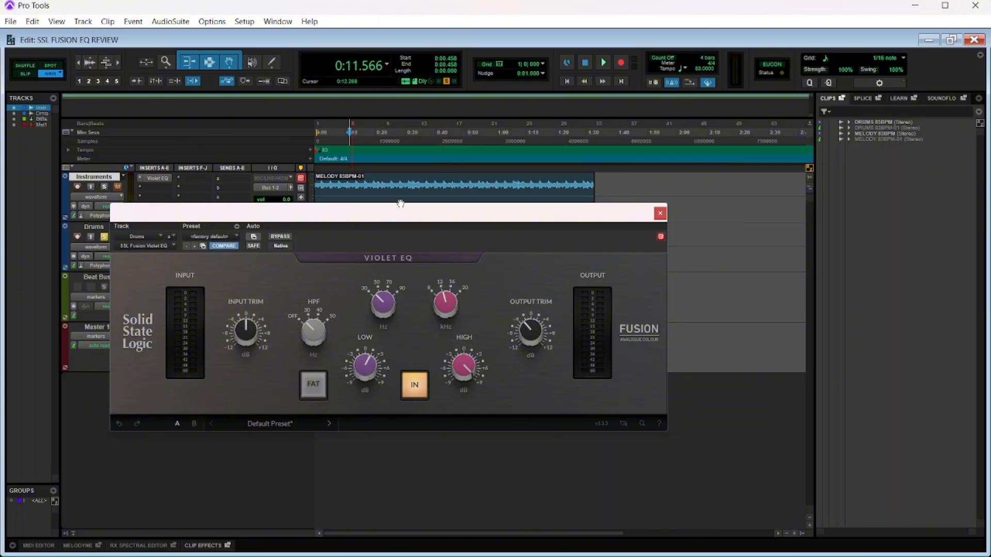
Reset the Drums Violet EQ's high gain to 0 dB and boost the low band strongly at about 70 Hz
left_click_drag(463, 372, 457, 376)
left_click_drag(388, 268, 394, 250)
left_click_drag(365, 368, 372, 341)
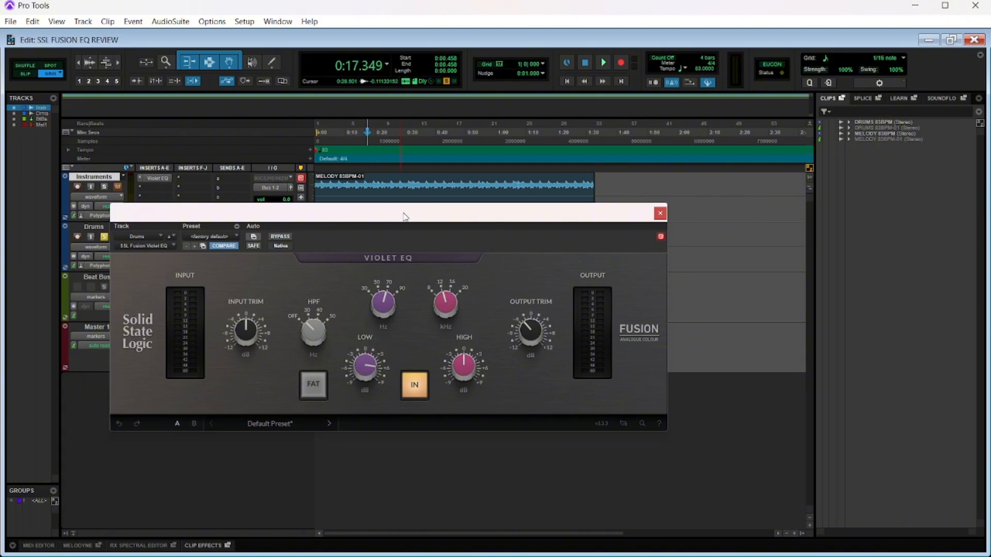
Play the drums from about 0:17, compare the low boost with the Violet EQ bypassed and active, and stop
left_click_drag(404, 215, 399, 216)
key("space")
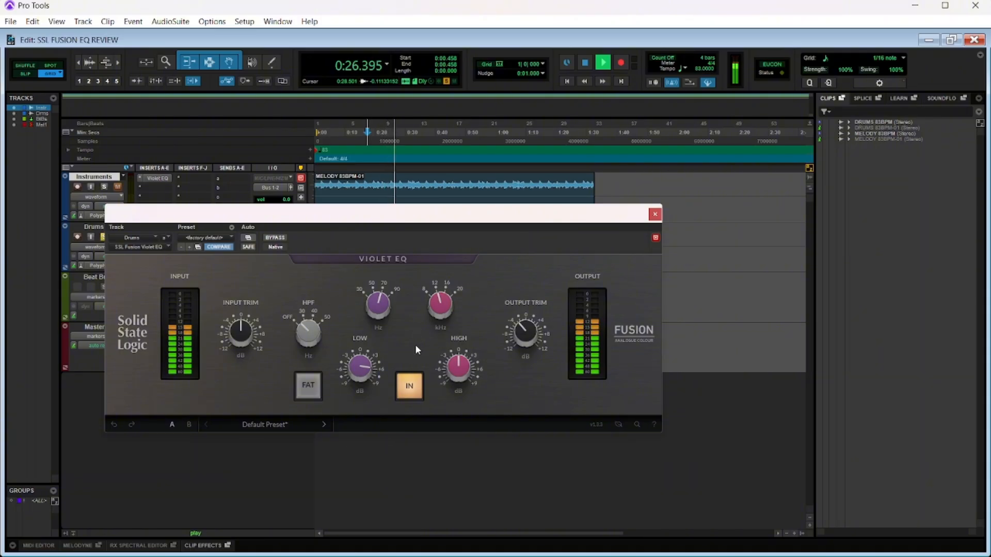
left_click(408, 398)
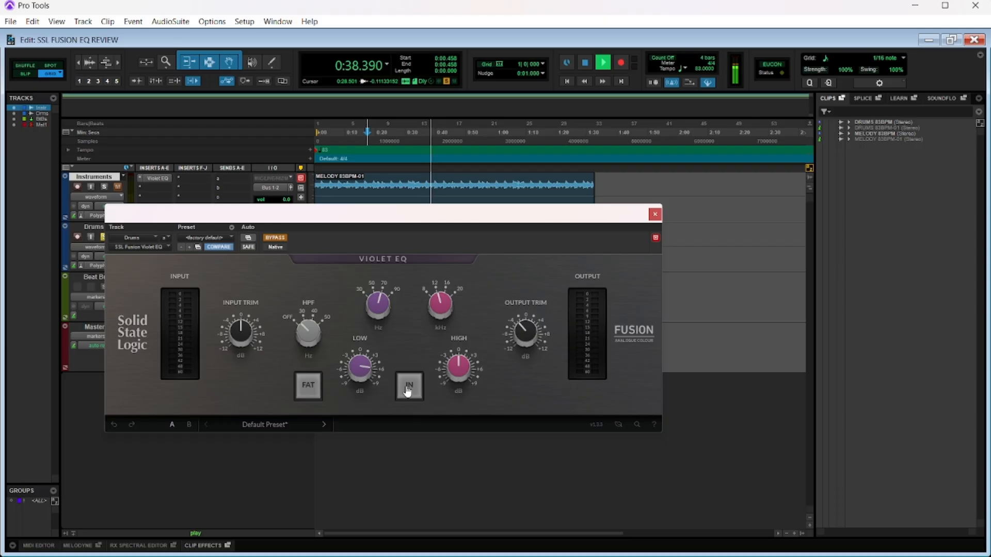
left_click(410, 394)
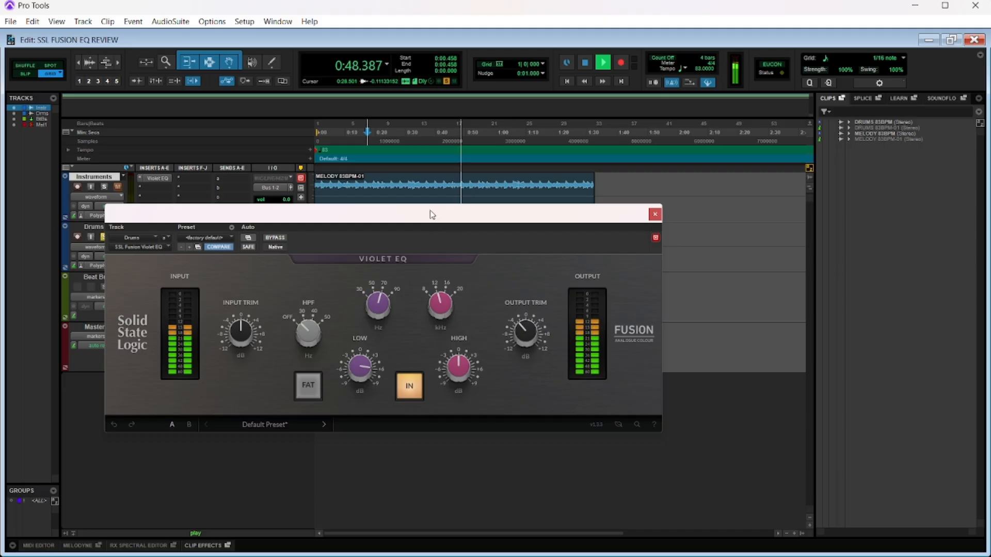
left_click_drag(433, 215, 444, 215)
key("space")
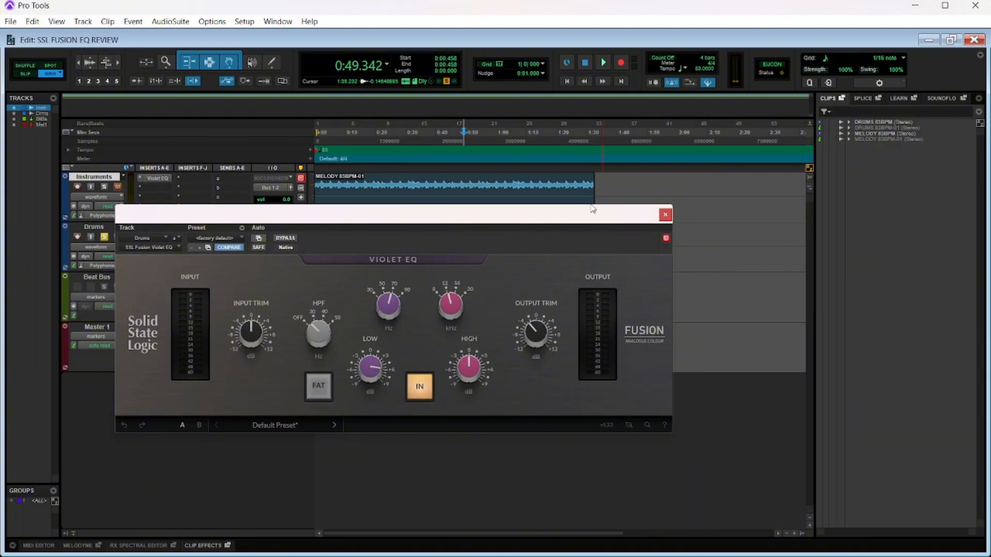
Close the plug-in window and bypass the Violet EQ inserts on the Drums and Instruments tracks
left_click(665, 215)
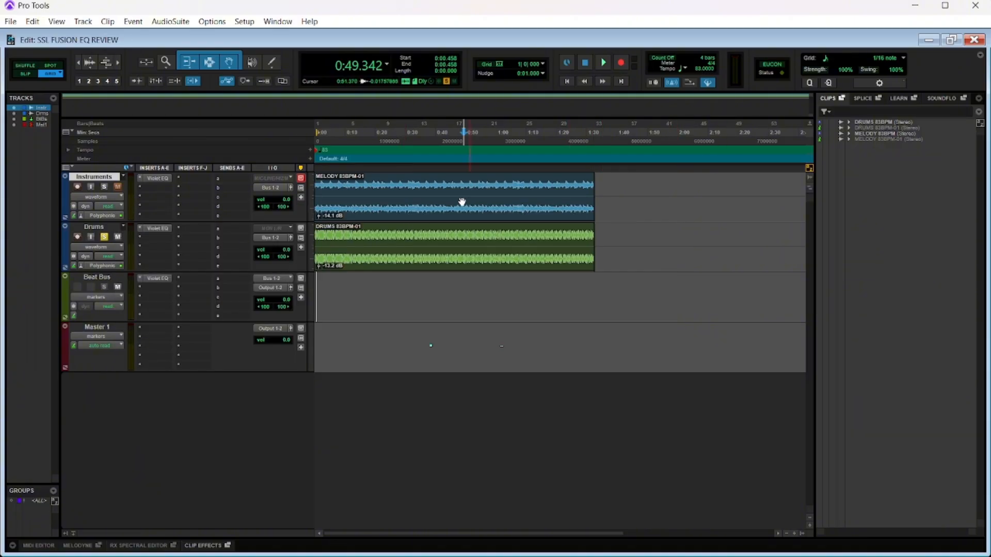
right_click(153, 230)
left_click(161, 235)
right_click(155, 178)
left_click(163, 182)
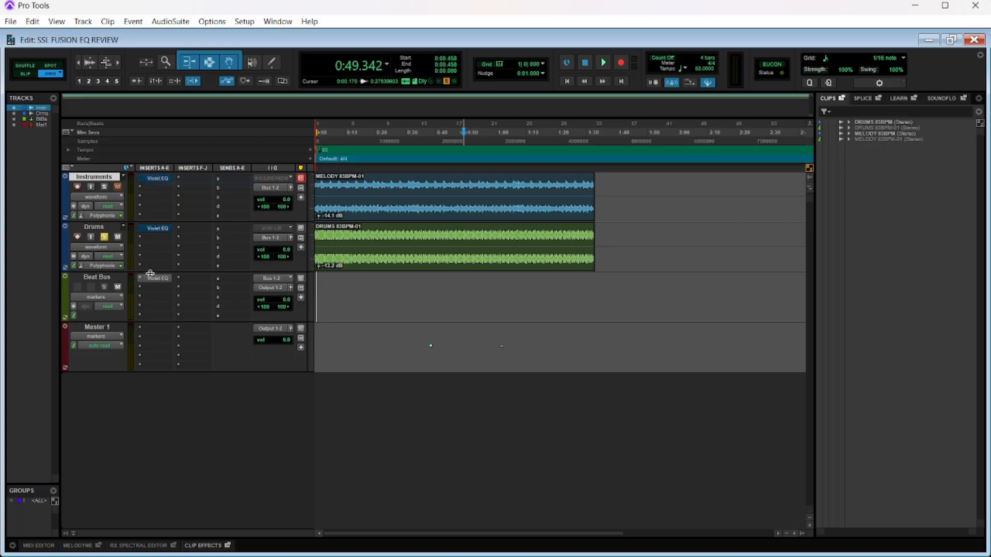
Open the Beat Bus track's Violet EQ, reset its low gain to 0 dB, and return the playback start to the beginning
left_click(150, 278)
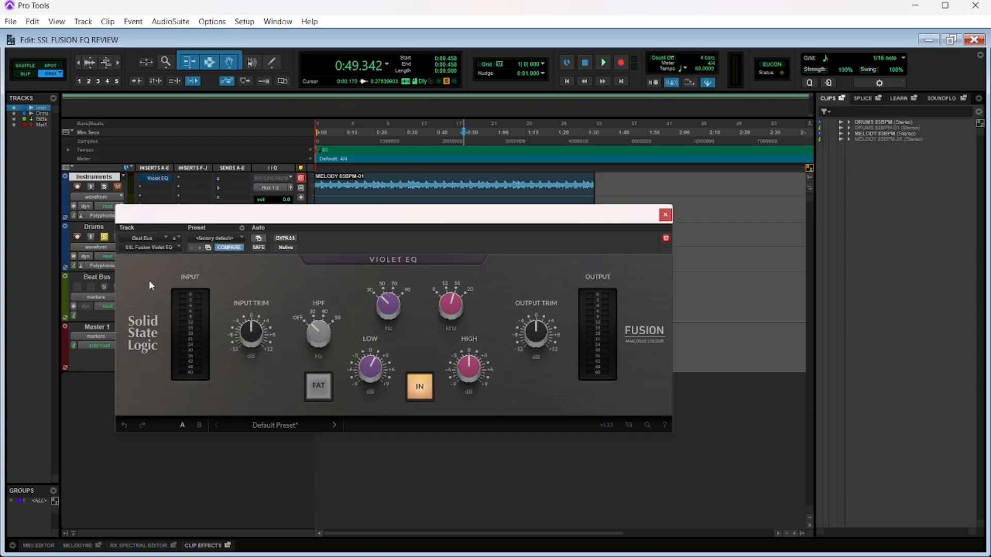
left_click(379, 383, "alt")
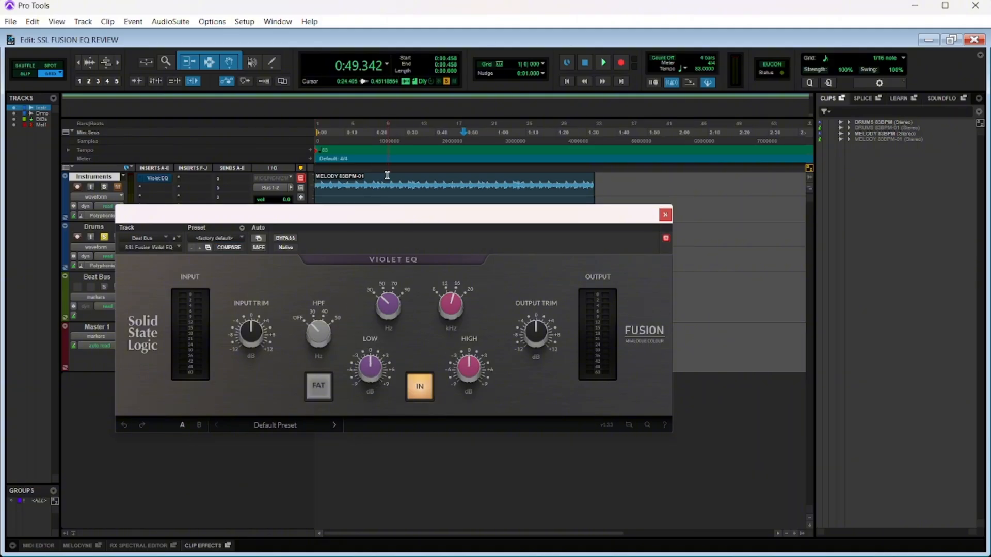
left_click(315, 123)
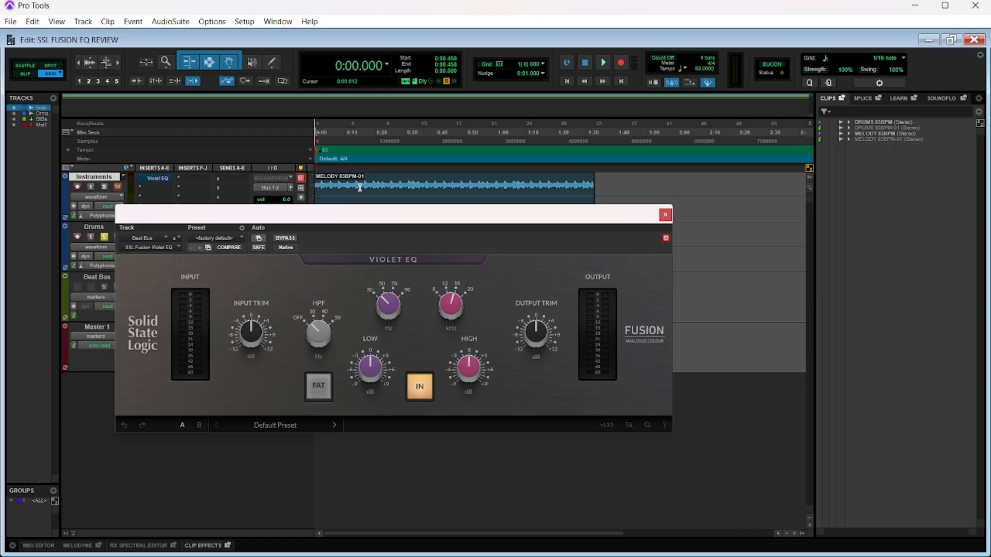
left_click_drag(401, 225, 406, 220)
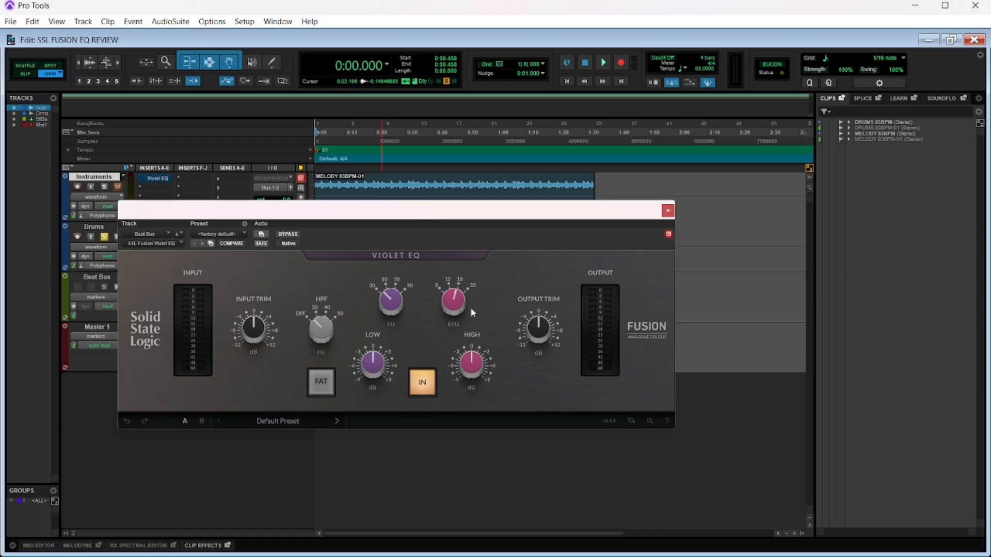
Boost the Beat Bus Violet EQ's lows at 70 Hz and highs at 12 kHz by 9 dB, and play from about 0:11
left_click_drag(471, 355, 454, 301)
left_click_drag(376, 362, 376, 358)
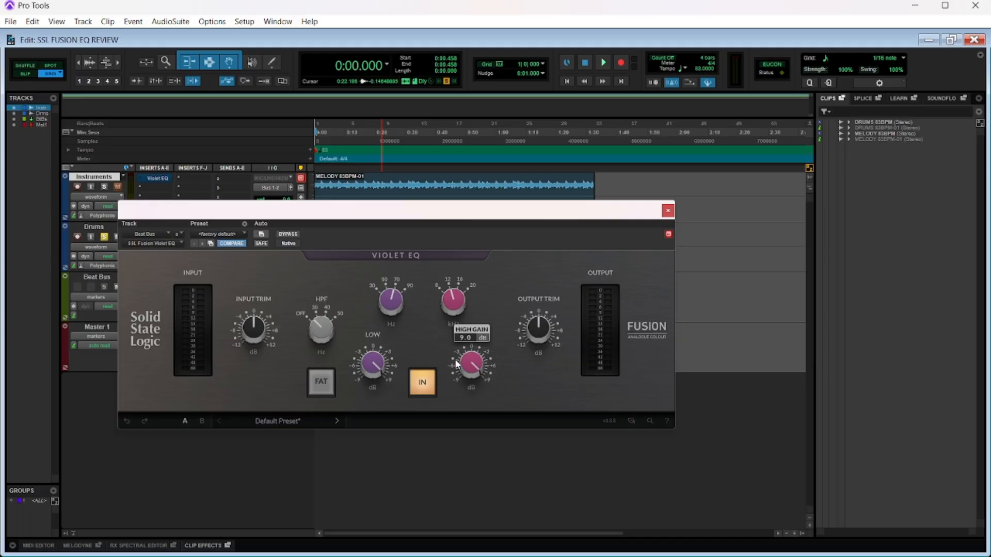
left_click_drag(436, 214, 433, 229)
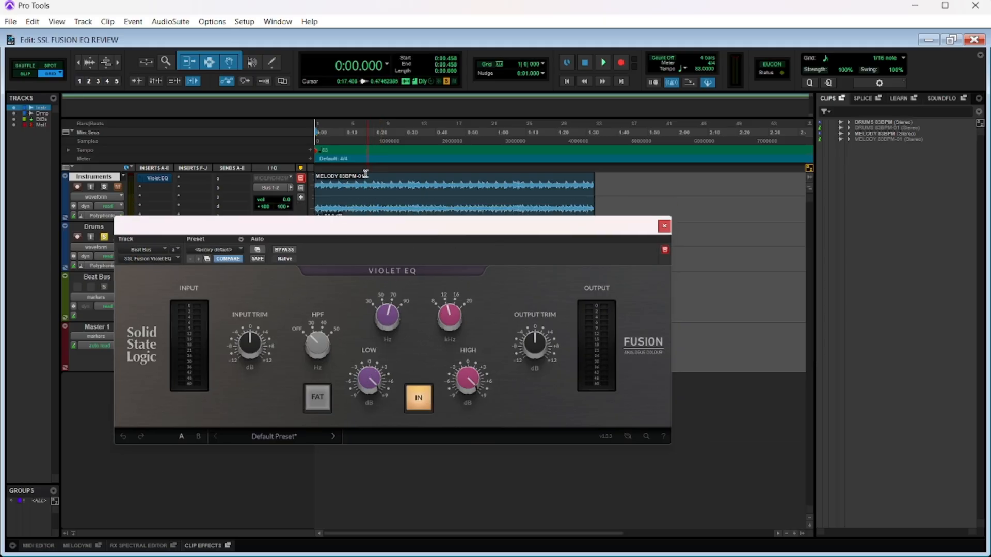
left_click(348, 136)
left_click_drag(396, 222, 400, 212)
key("space")
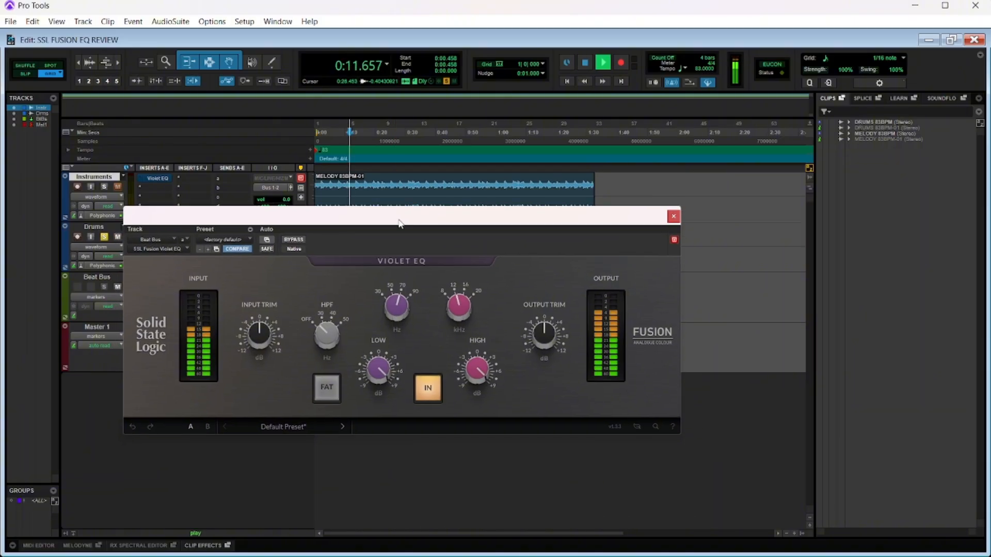
Cut the Beat Bus Violet EQ's low and high gains to -9 dB with 1.7 dB output trim, and compare against bypass
left_click_drag(396, 370, 359, 475)
left_click_drag(477, 370, 441, 459)
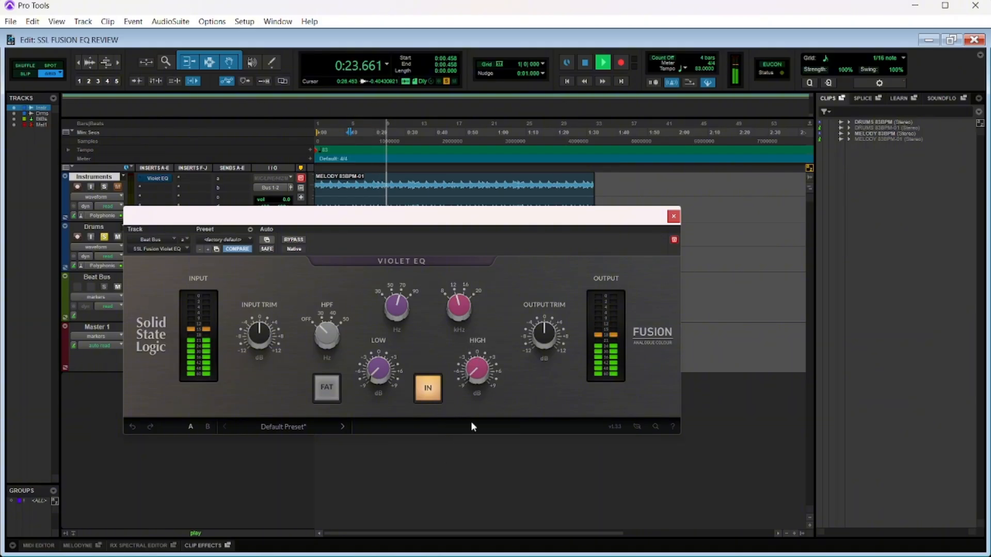
mouse_move(539, 338)
left_click_drag(539, 338, 540, 327)
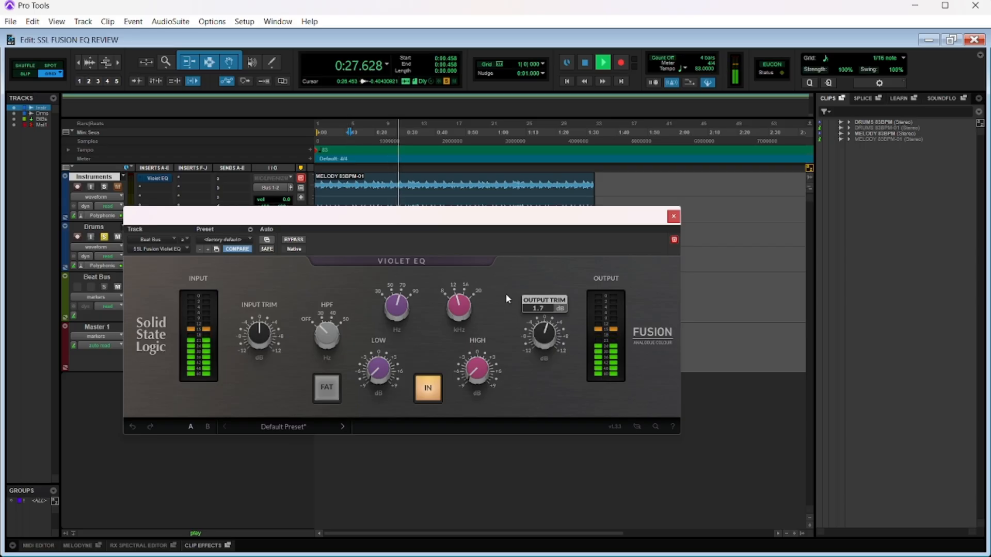
left_click(292, 240)
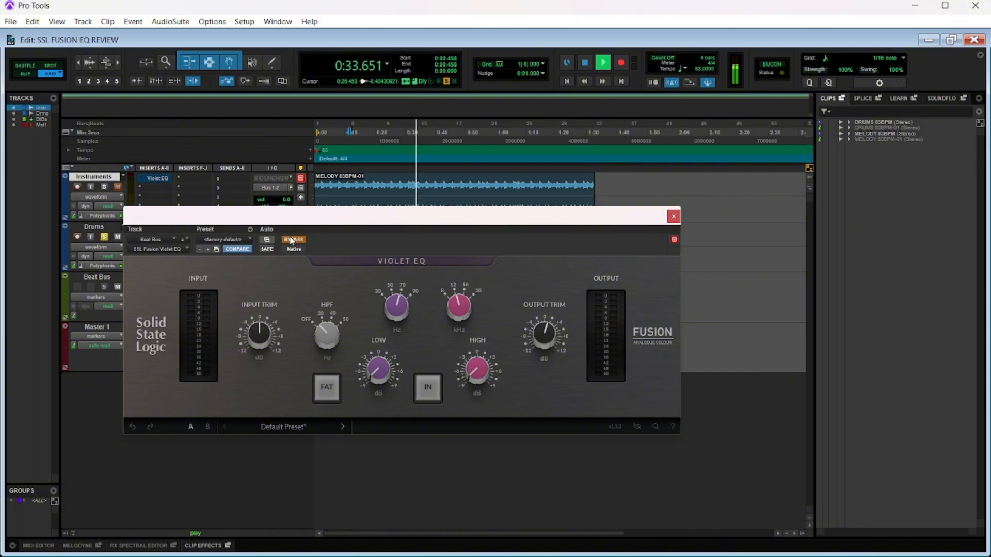
left_click(292, 240)
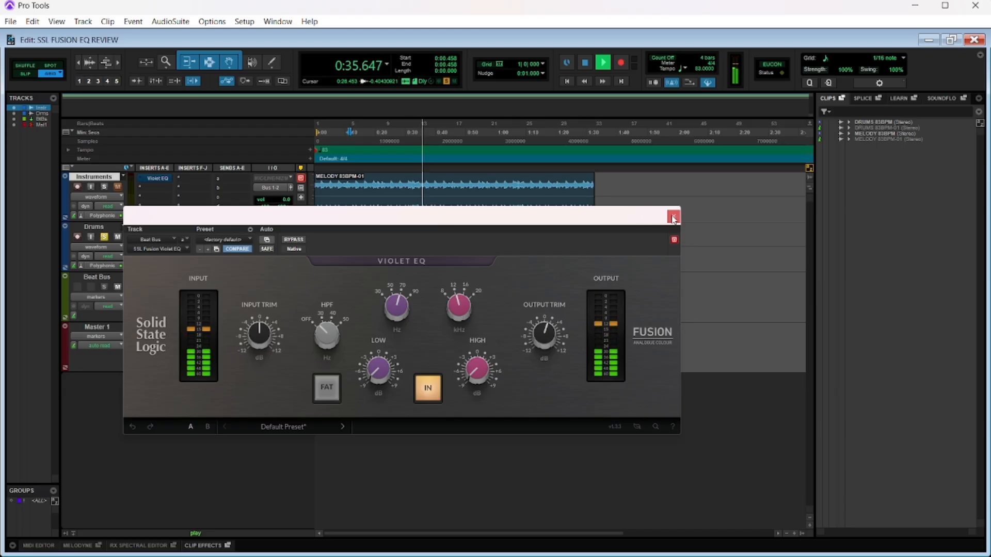
Unsolo the Drums track and compare the full beat with the Beat Bus Violet EQ bypassed and active
left_click(674, 218)
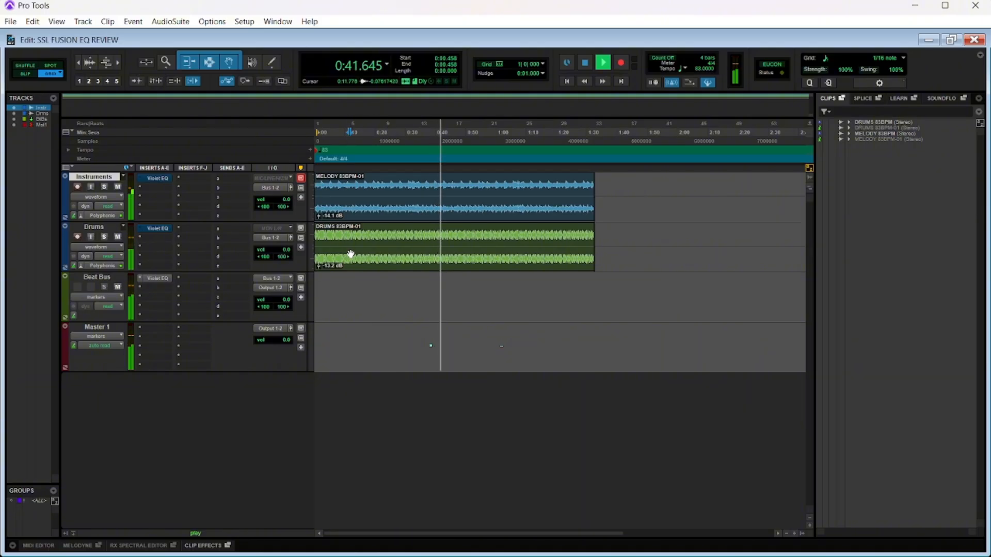
left_click(160, 280)
left_click_drag(421, 217, 435, 210)
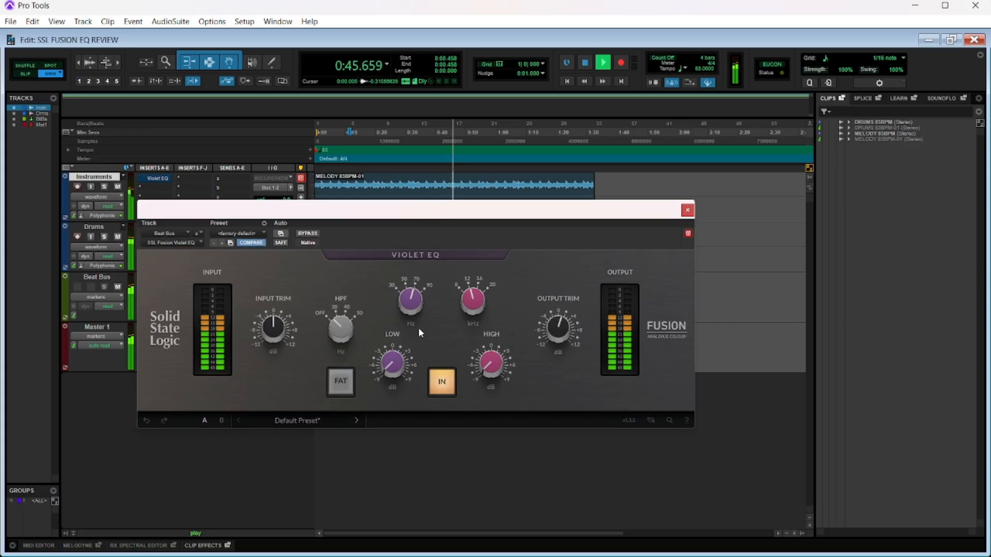
left_click(443, 388)
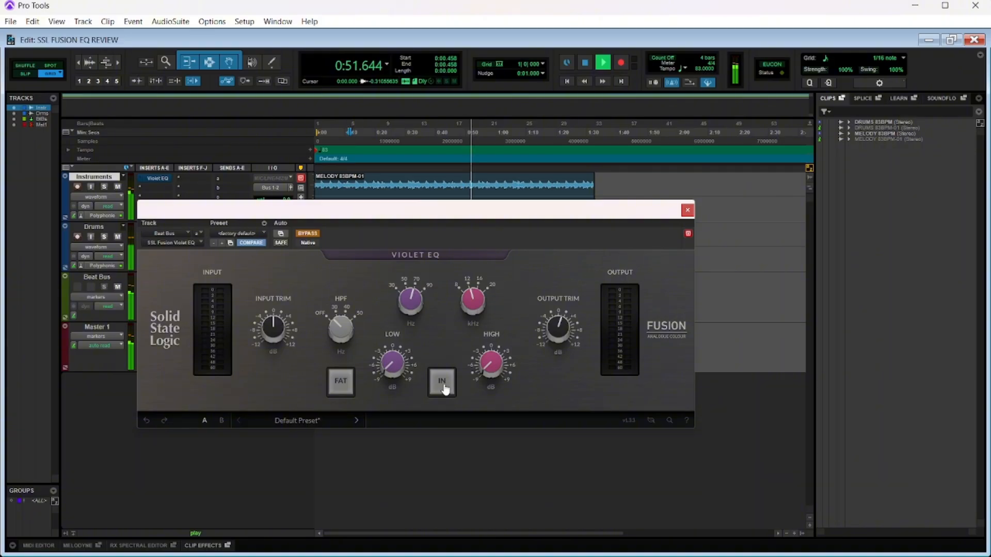
left_click(443, 388)
Set the Beat Bus Violet EQ's output trim to 2.9 dB, compare it with bypass once more, and stop playback
mouse_move(558, 320)
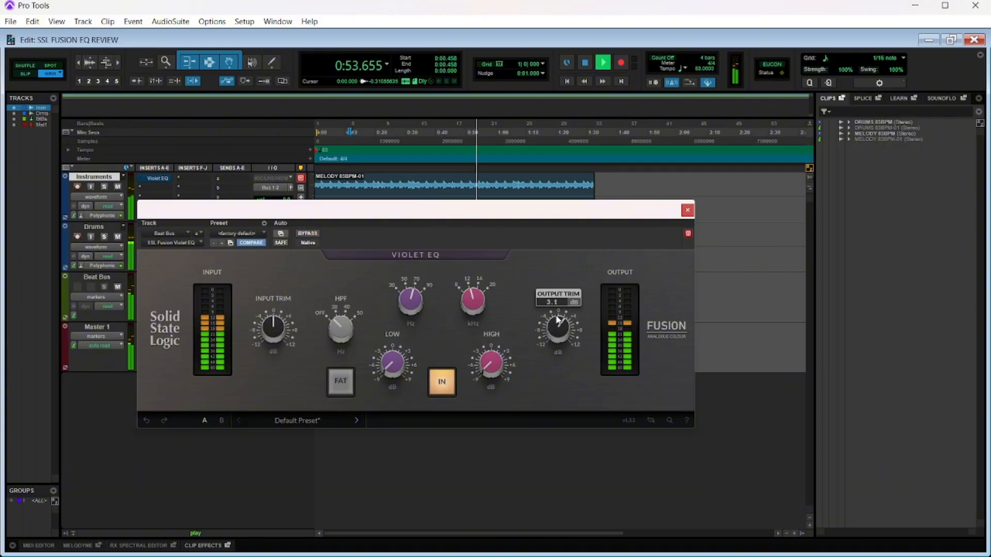
left_click_drag(558, 320, 564, 331)
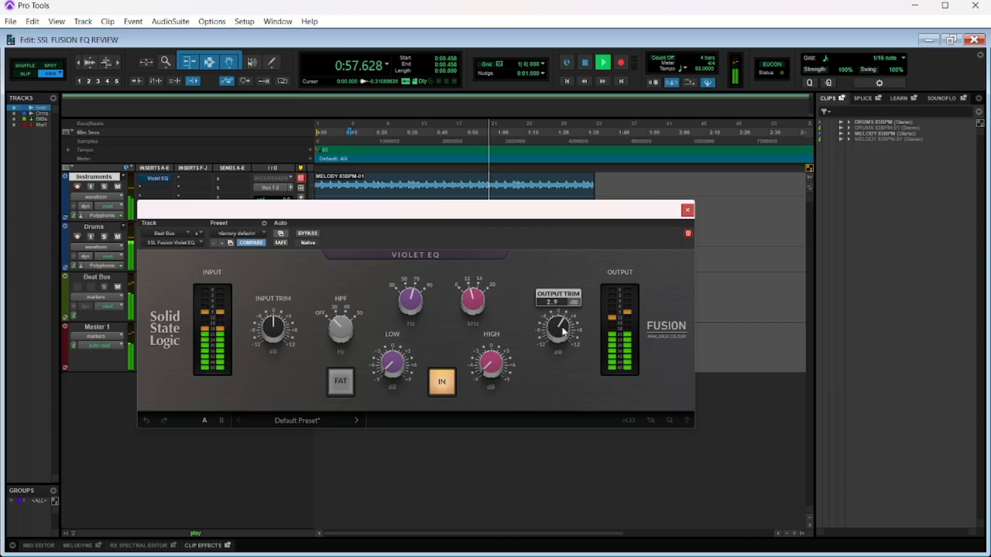
left_click(442, 382)
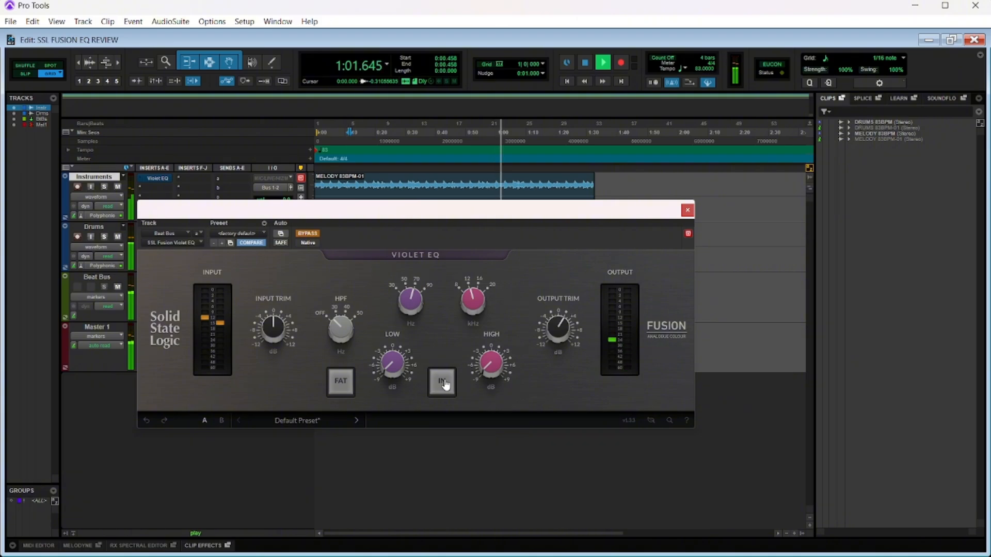
left_click(445, 383)
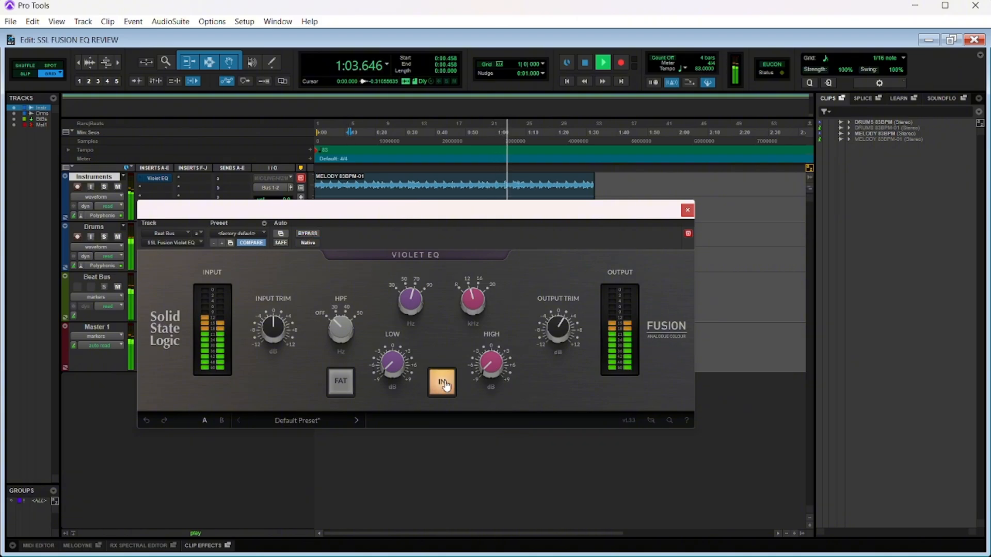
left_click_drag(448, 213, 452, 228)
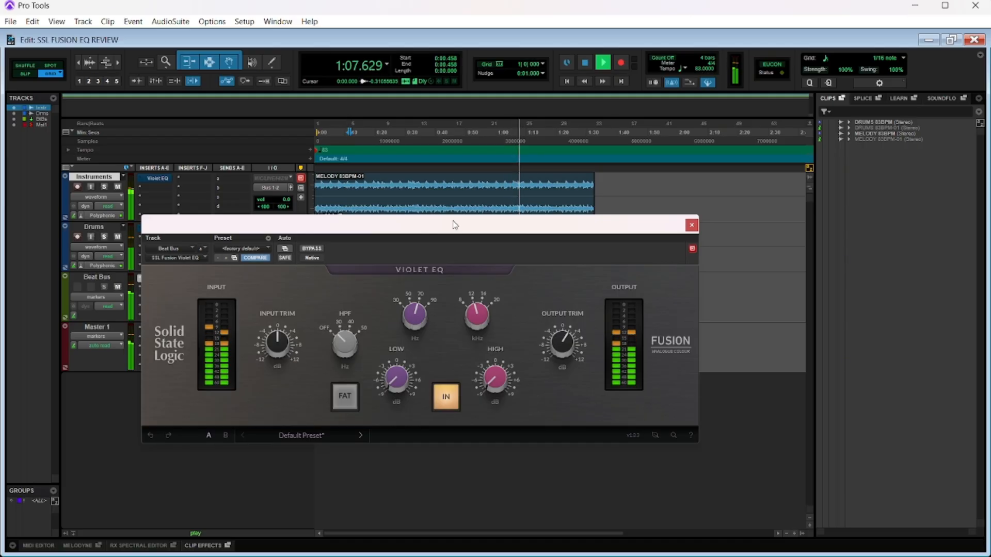
key("space")
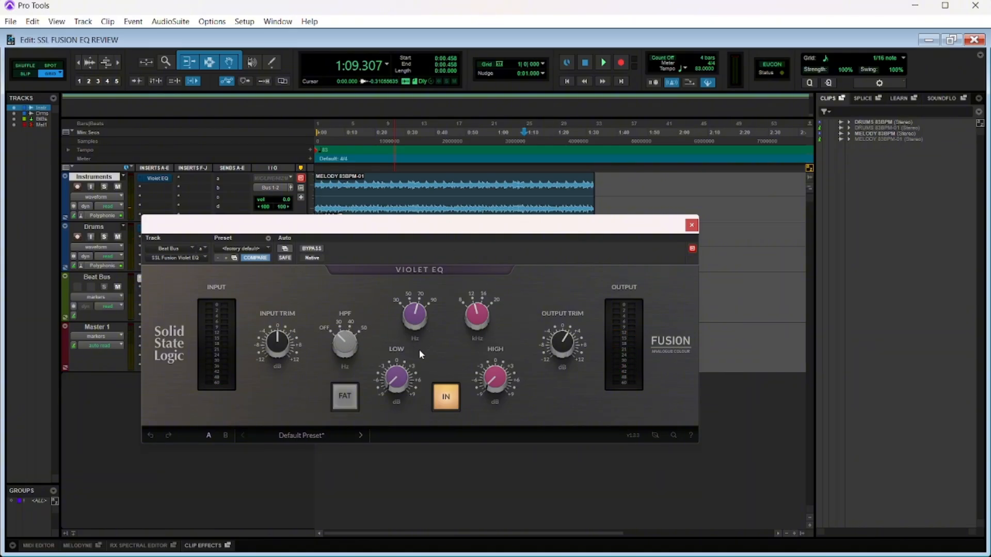
Enable FAT on the Beat Bus Violet EQ, set the HPF to about 40 Hz, boost both bands, and reset the output trim to 0 dB
left_click(420, 387, "alt")
mouse_move(500, 377)
mouse_move(563, 347)
left_click(345, 401)
mouse_move(389, 365)
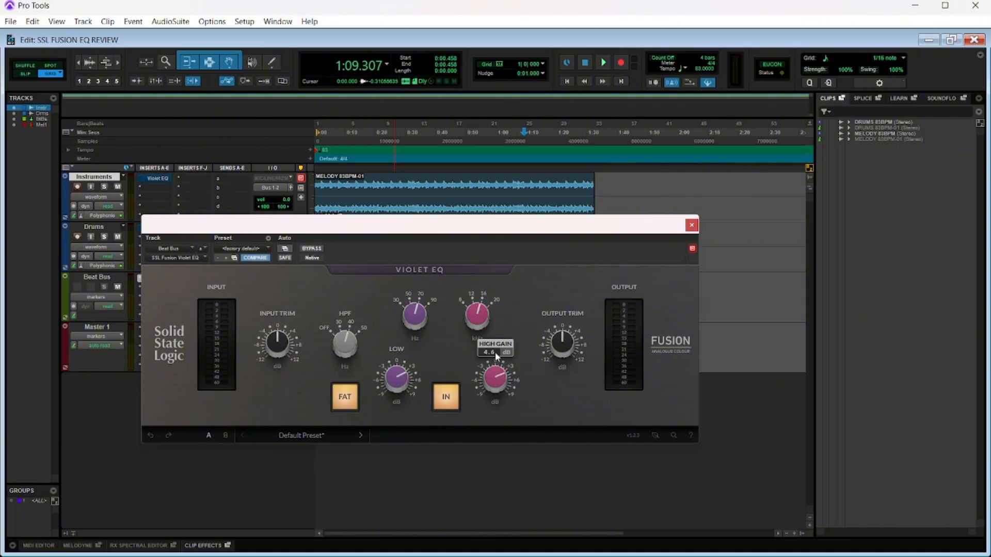
Play the full beat from about 0:11 to about 0:24 with the Beat Bus Violet EQ bypassed, and stop
left_click(350, 130)
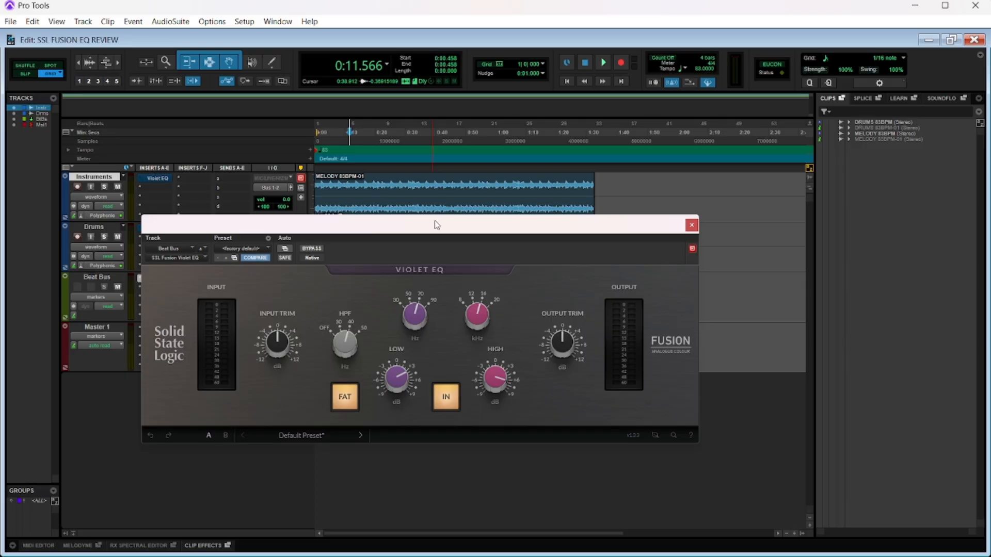
left_click_drag(435, 221, 435, 223)
left_click(435, 402)
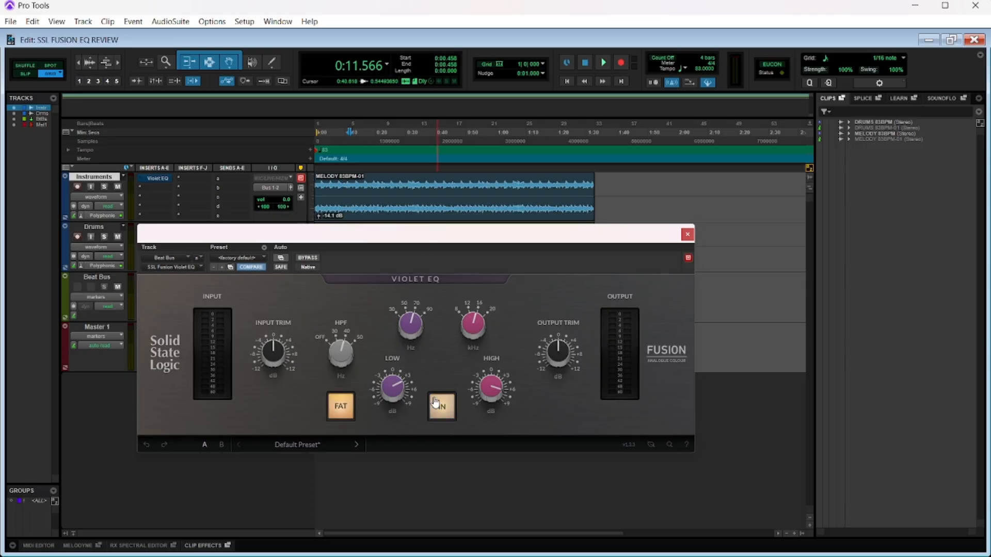
left_click(449, 413)
left_click_drag(442, 230, 436, 241)
key("space")
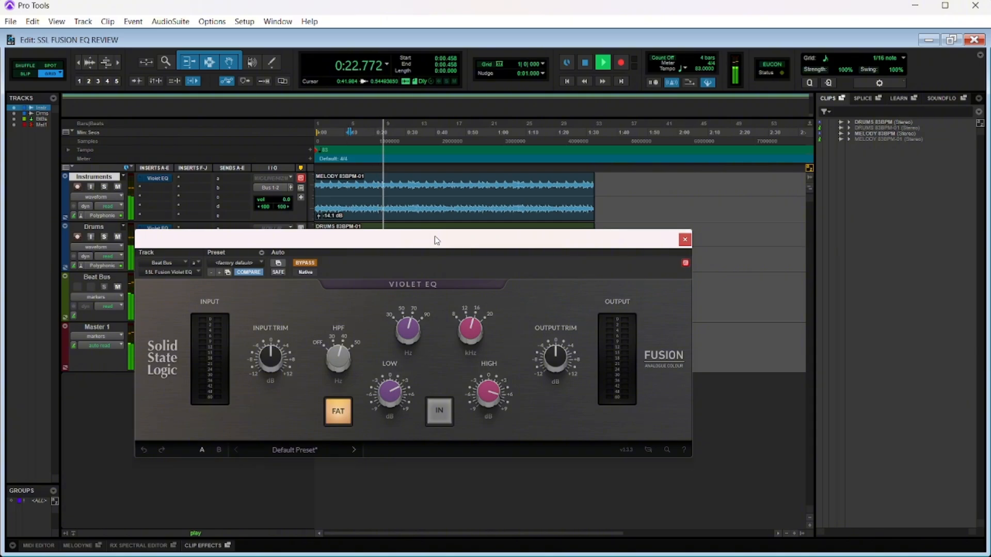
key("space")
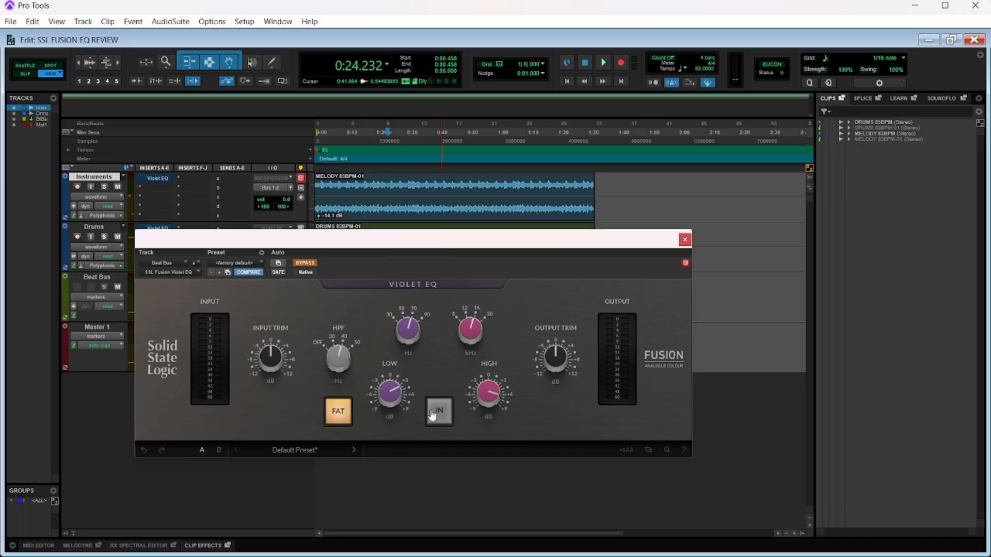
Play on from about 0:24 with the Violet EQ active, lower its output trim to -3.3 dB, and bypass it for comparison
left_click(440, 423)
key("space")
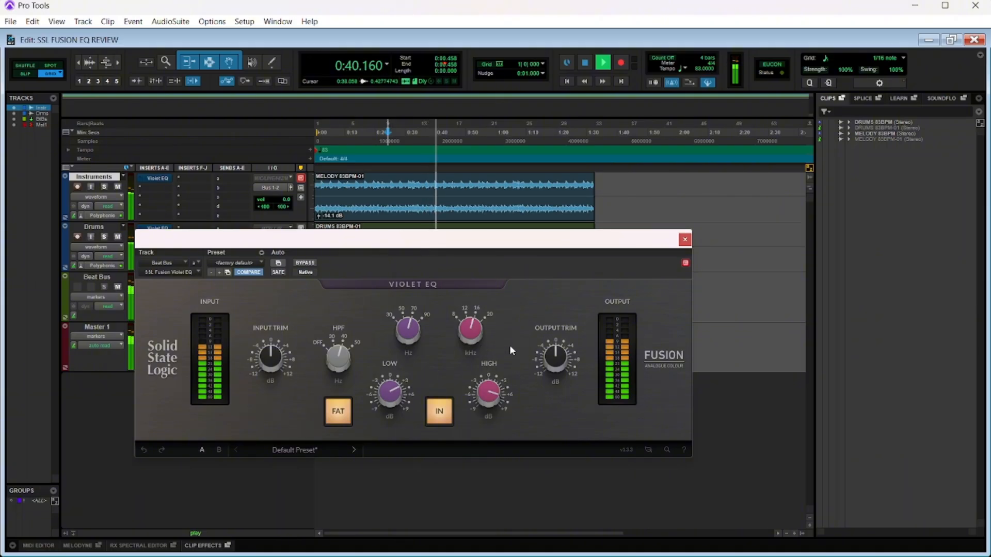
left_click_drag(553, 363, 550, 364)
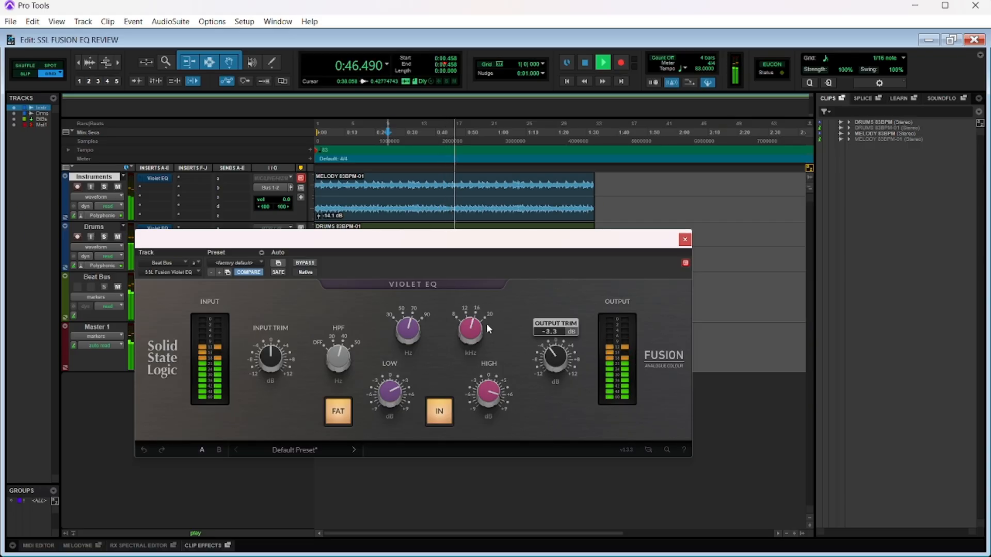
left_click(309, 263)
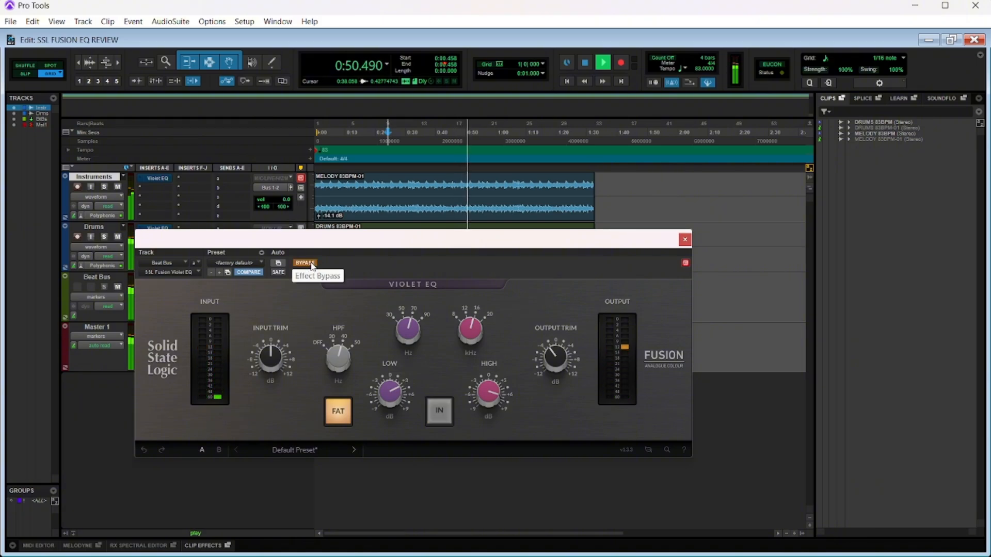
Reactivate the Beat Bus Violet EQ during playback, compare it with bypass again, leave it active, and stop at about 1:09
left_click(310, 264)
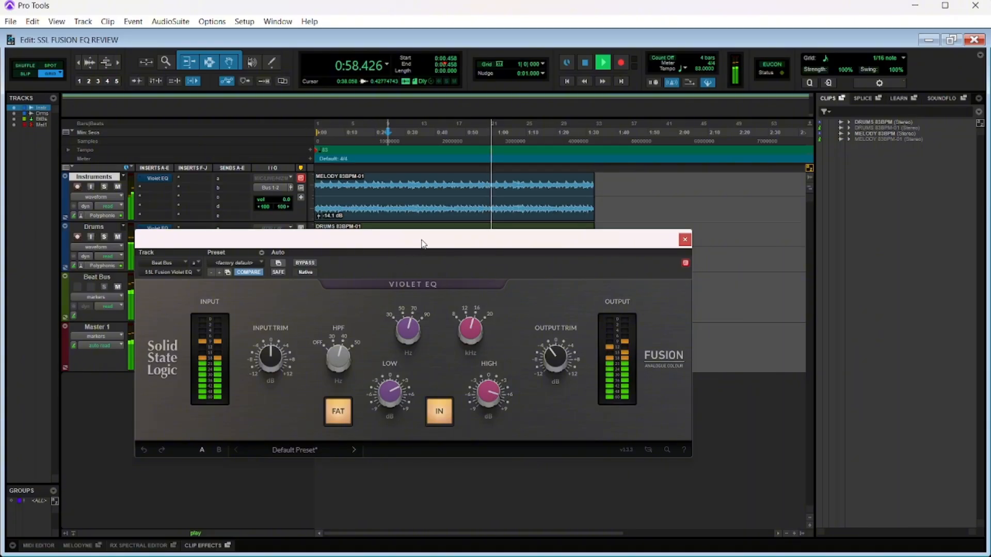
left_click_drag(422, 240, 418, 244)
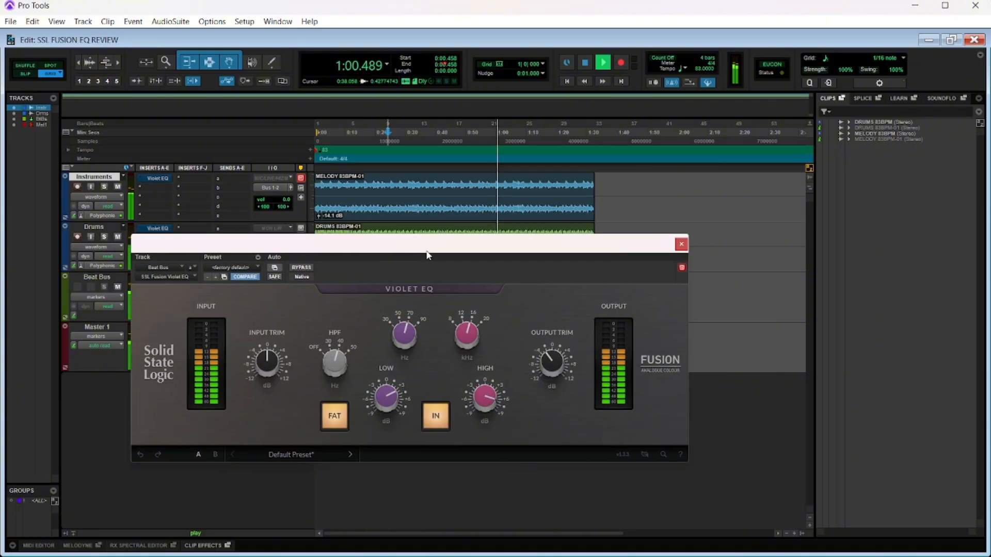
left_click(302, 268)
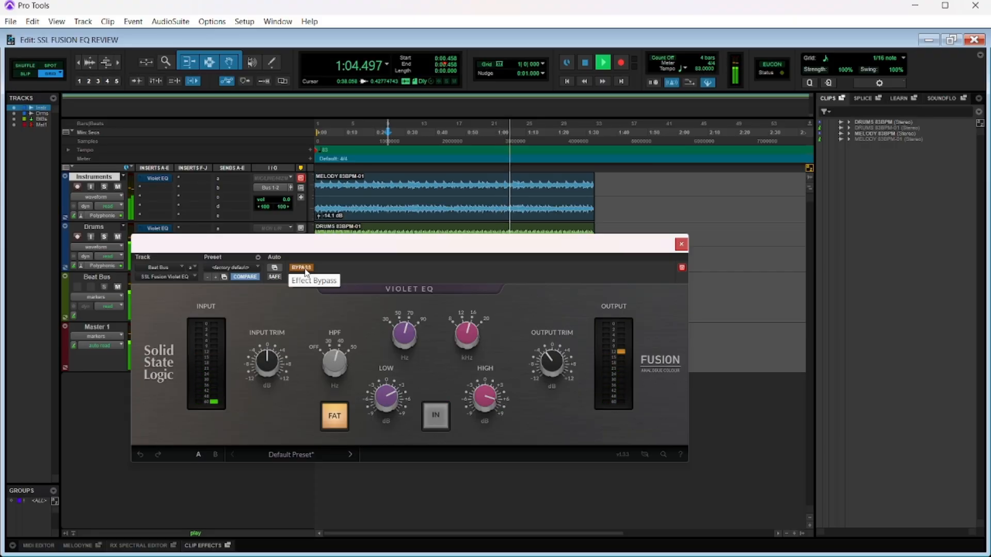
left_click(302, 268)
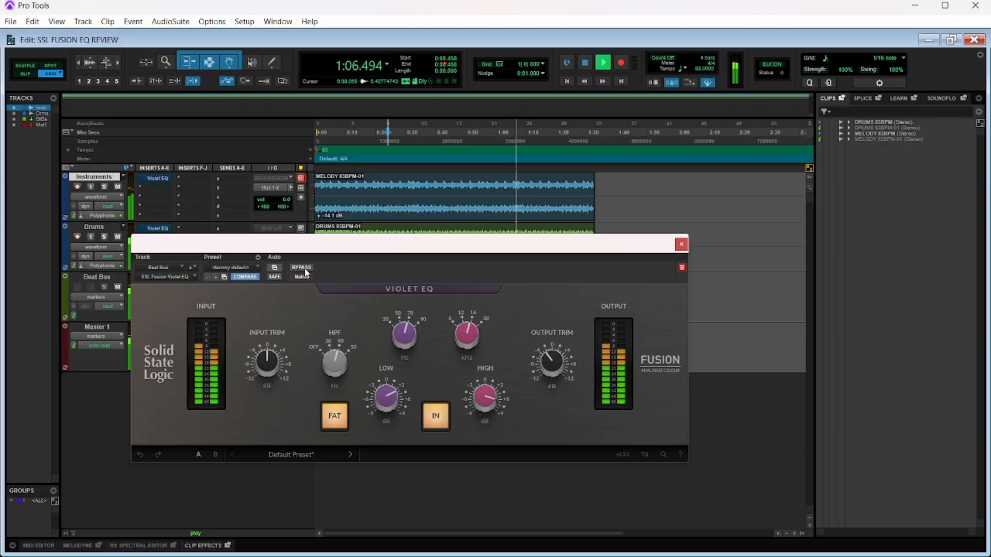
left_click_drag(393, 249, 399, 232)
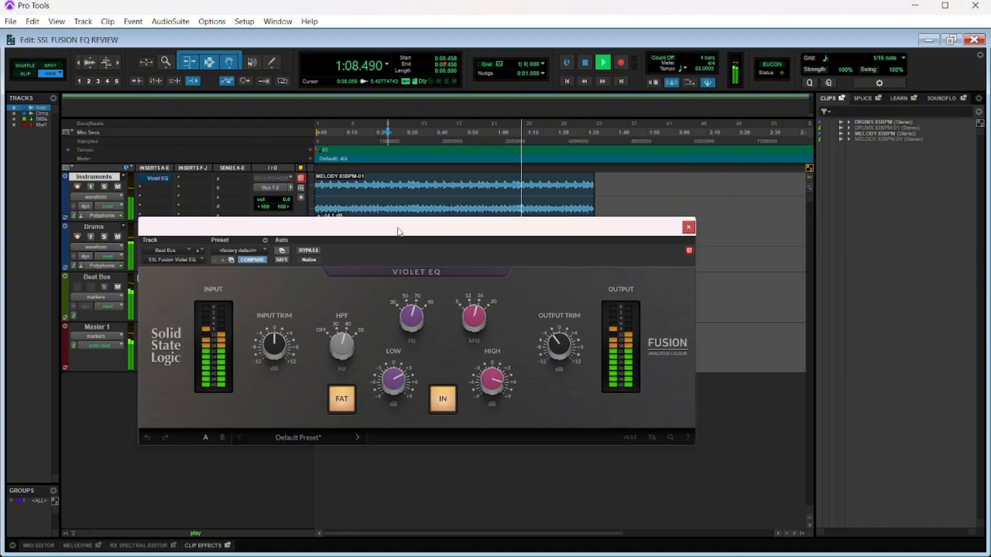
key("space")
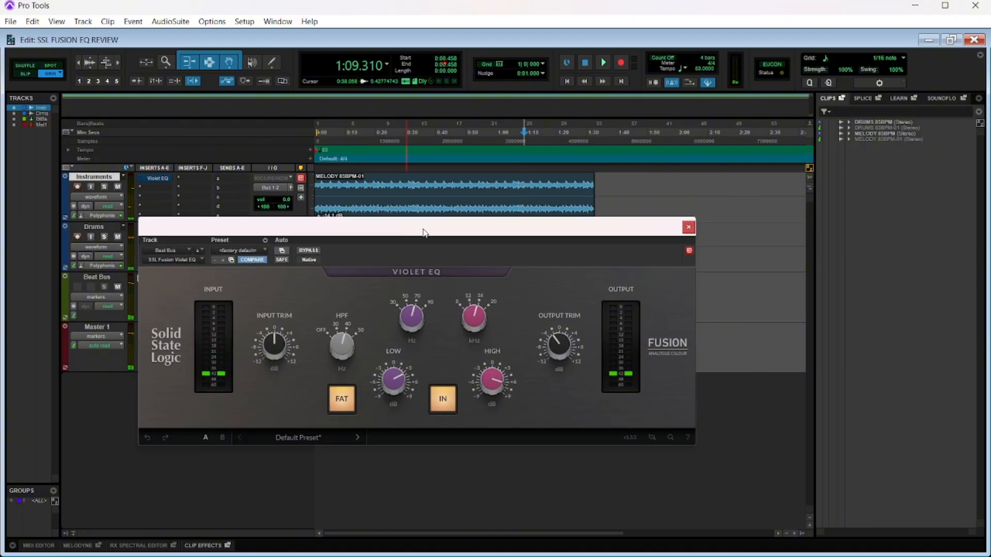